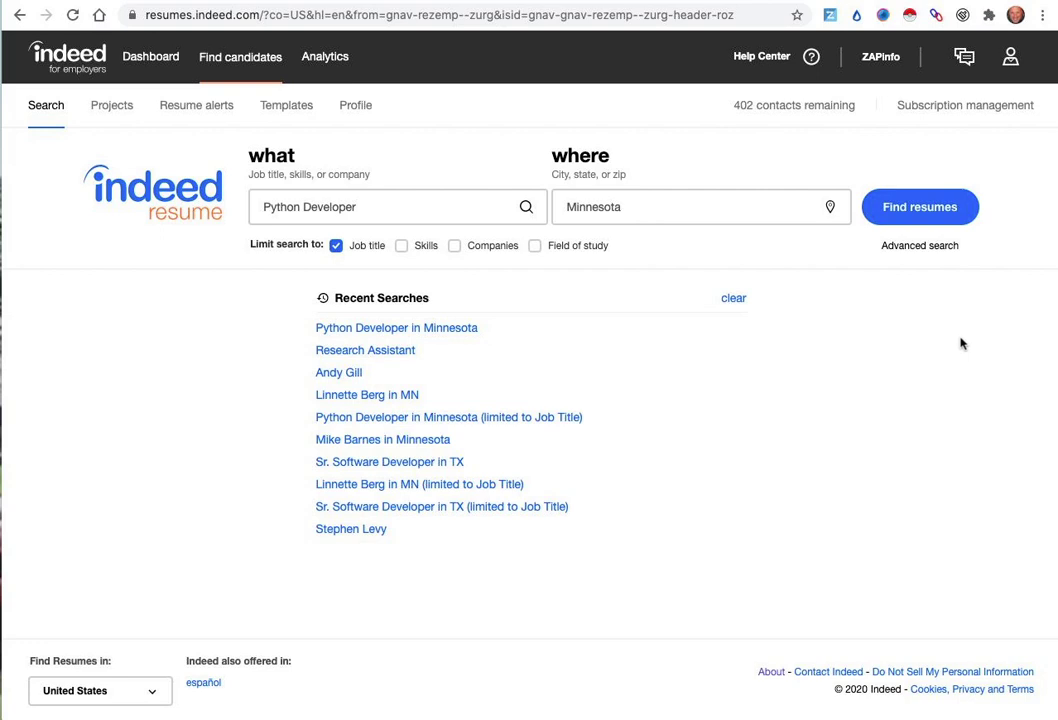
# Step: Find Python Developer resumes in Minnesota, limited to job title, and preview the first candidate's resume
pyautogui.click(950, 208)
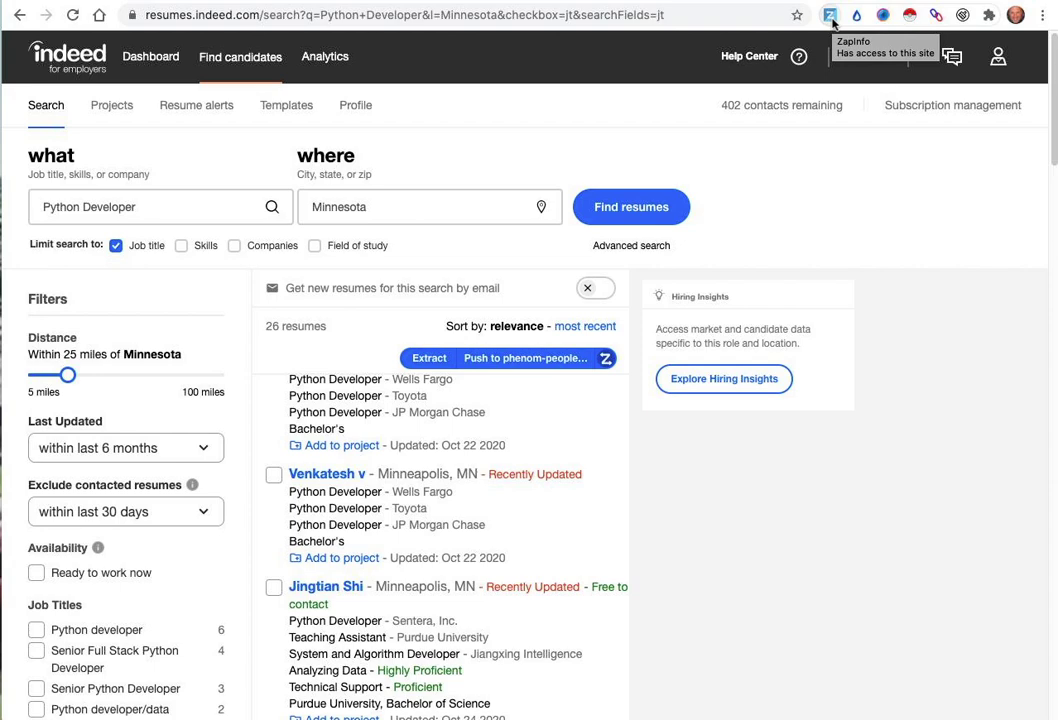
pyautogui.click(510, 438)
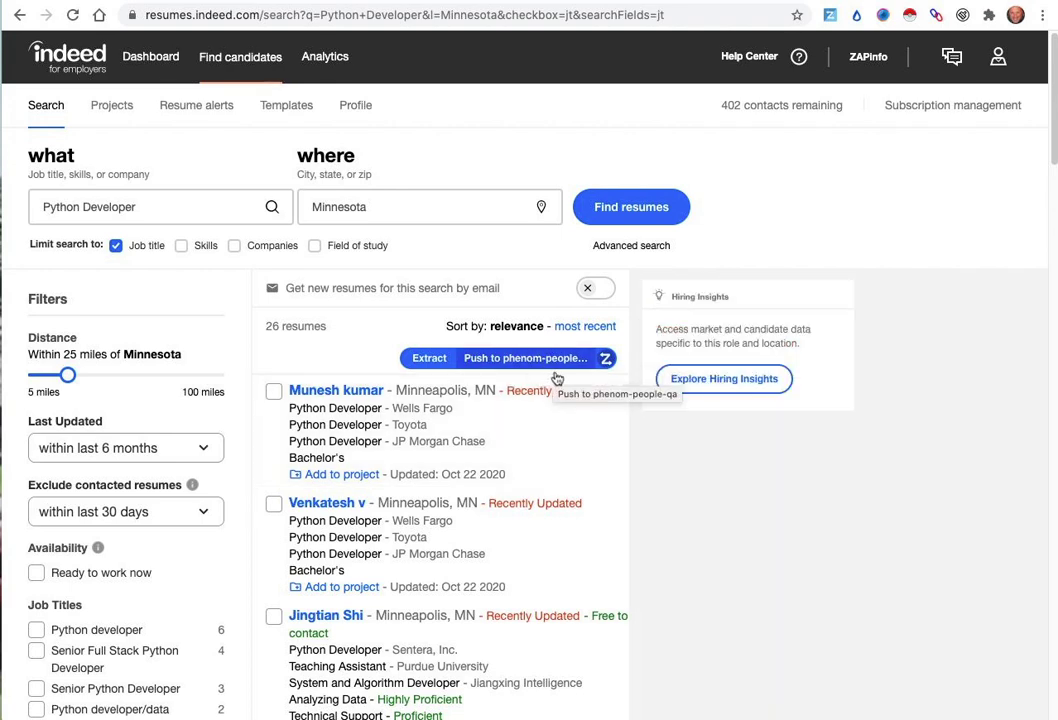
pyautogui.moveTo(541, 425)
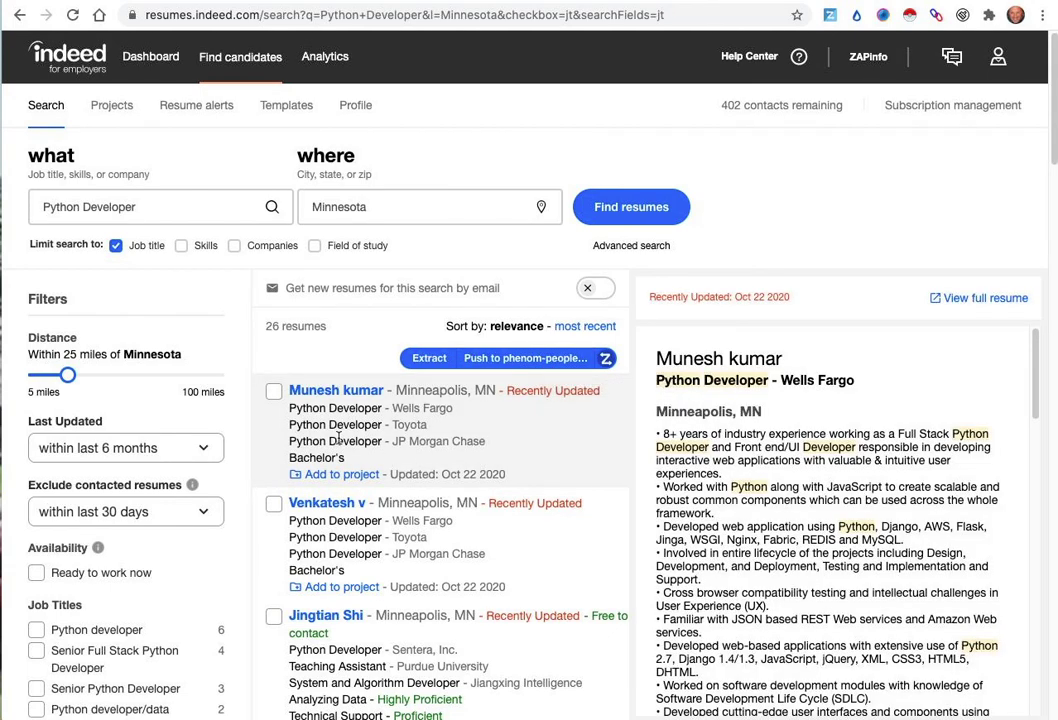
pyautogui.click(430, 359)
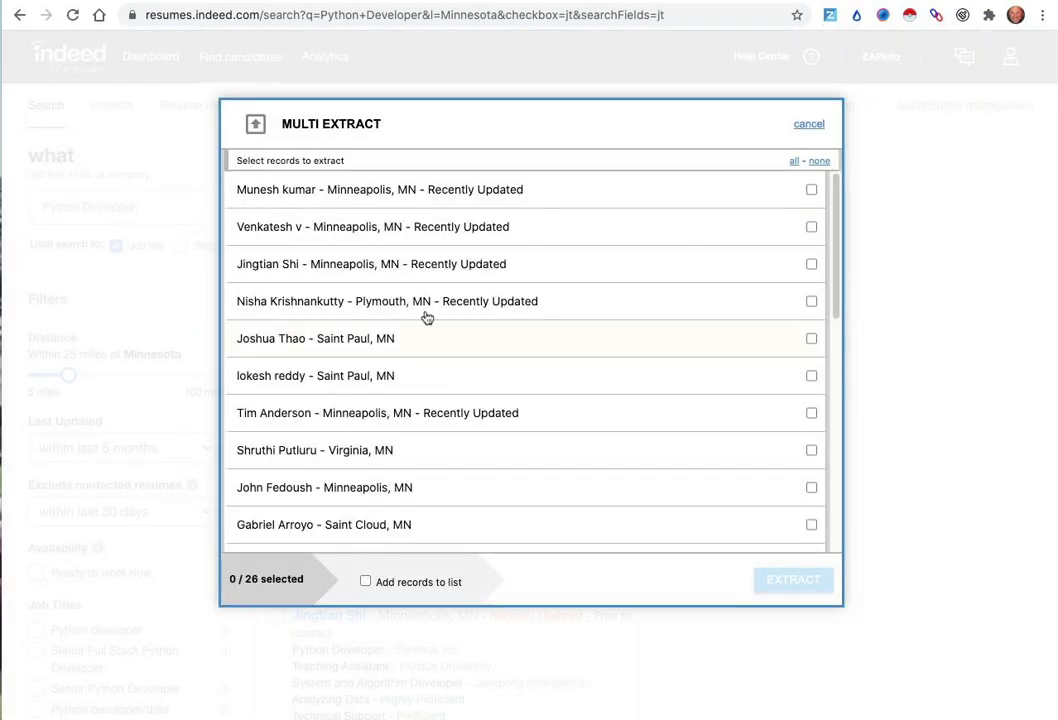
pyautogui.scroll(-5, 440, 312)
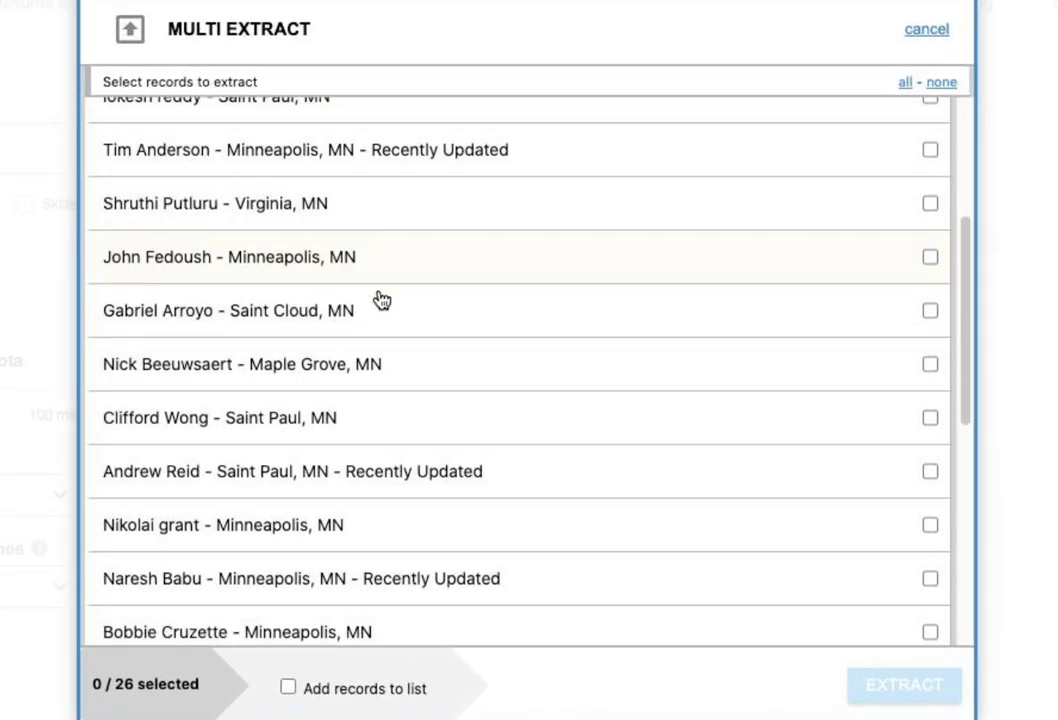
pyautogui.scroll(-5, 380, 300)
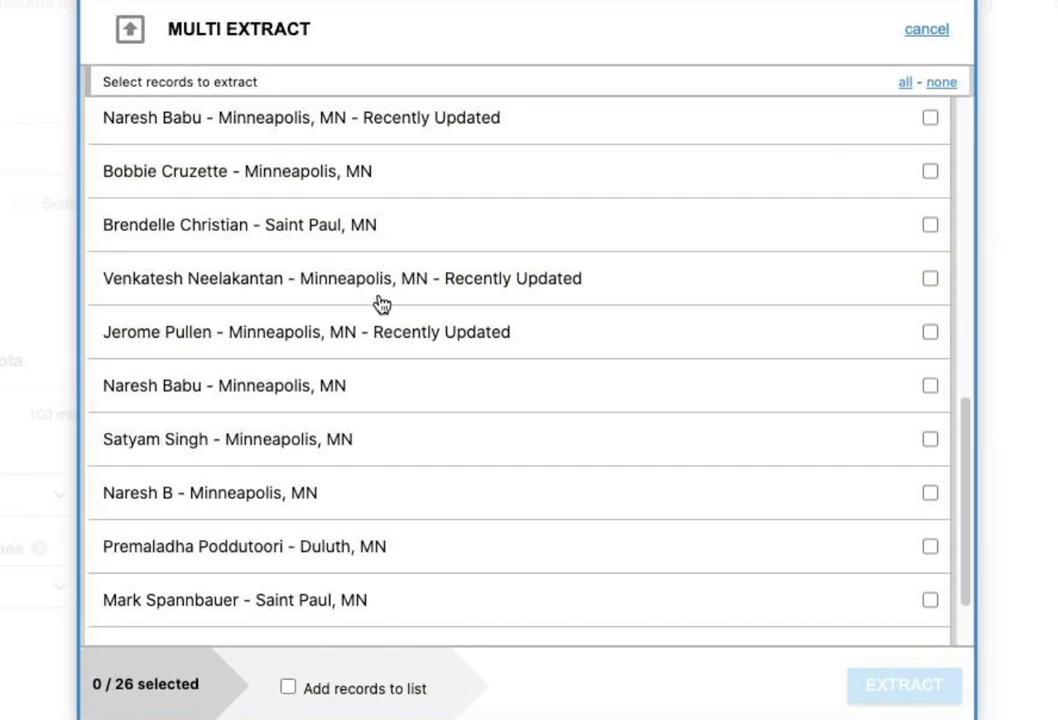
pyautogui.scroll(8, 380, 300)
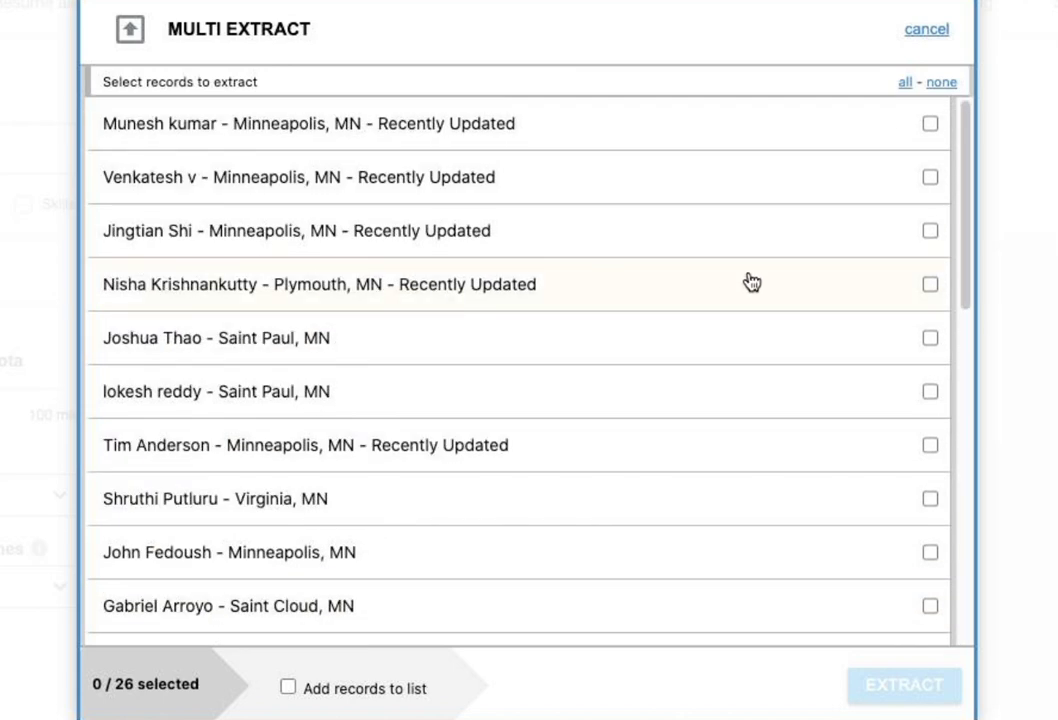
pyautogui.click(930, 124)
pyautogui.click(932, 180)
pyautogui.click(932, 232)
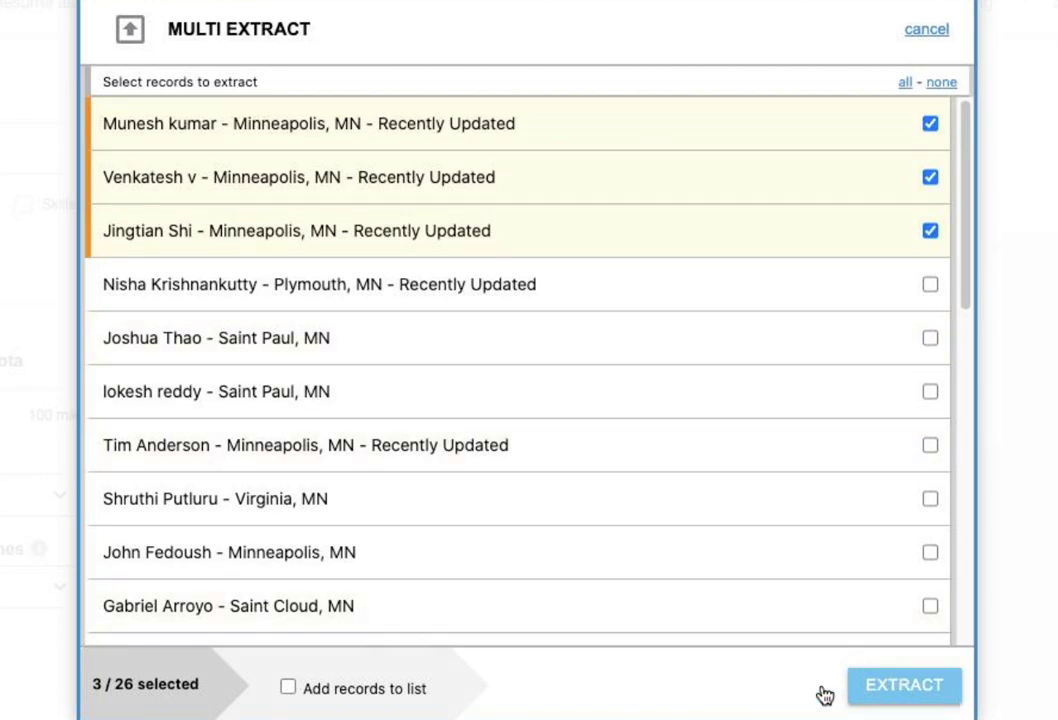
pyautogui.click(291, 693)
pyautogui.click(536, 687)
pyautogui.click(594, 661)
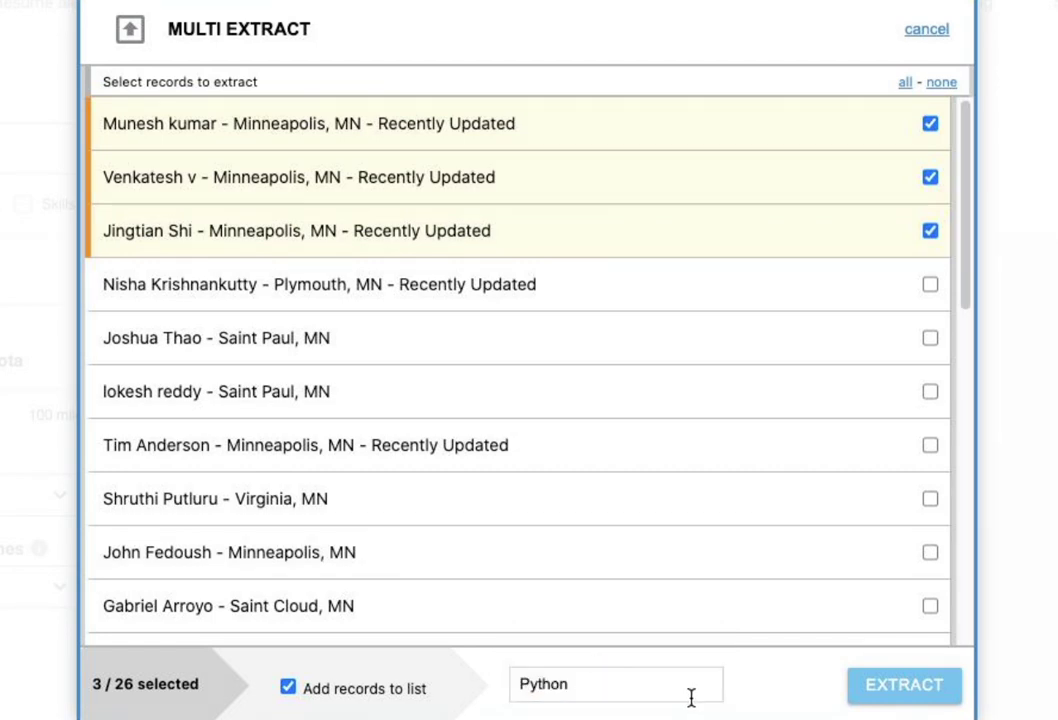
pyautogui.click(925, 30)
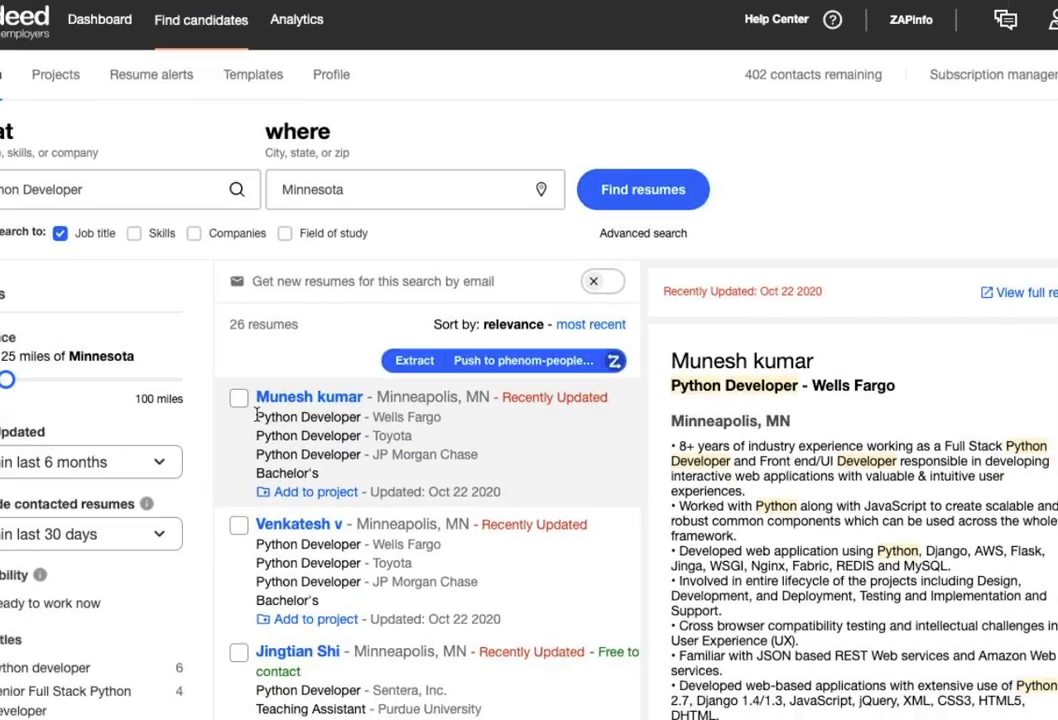
# Step: Select the first, seventh and ninth candidates in the Python Developer resume results
pyautogui.click(274, 394)
pyautogui.scroll(-2, 274, 397)
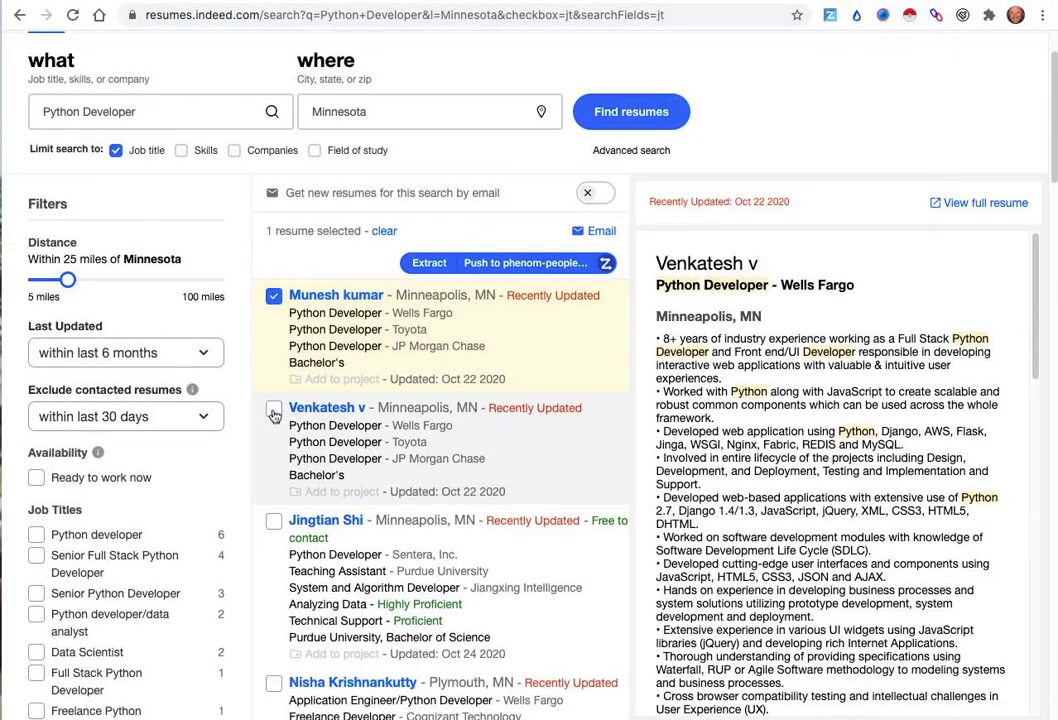
pyautogui.click(274, 410)
pyautogui.scroll(-5, 276, 440)
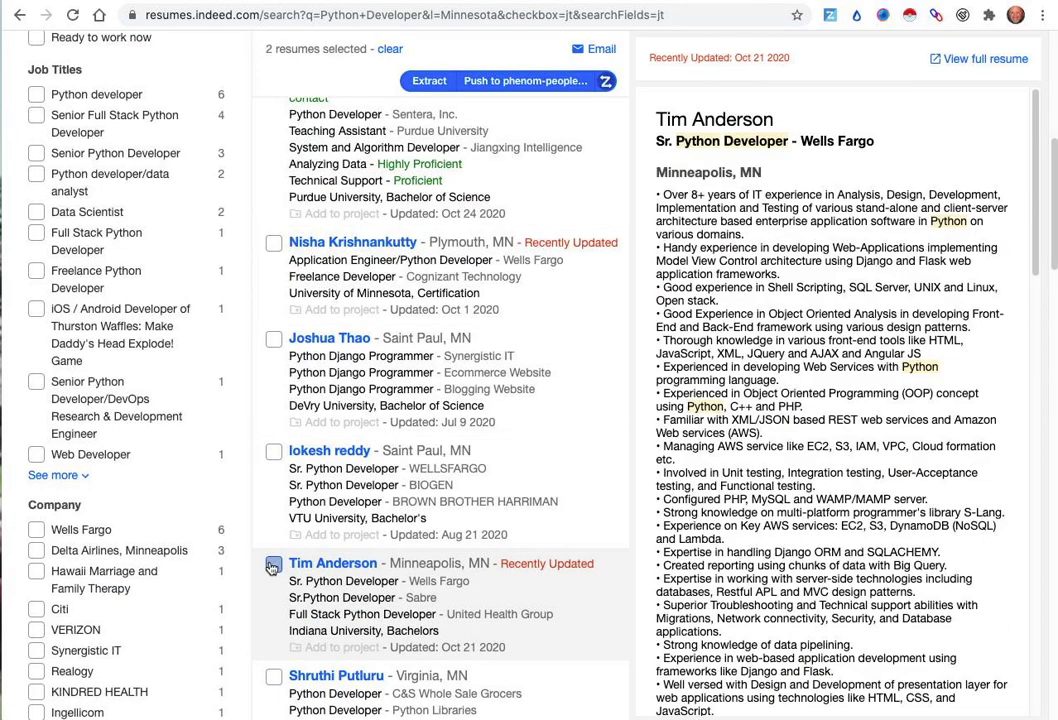
pyautogui.click(272, 567)
pyautogui.scroll(-3, 273, 580)
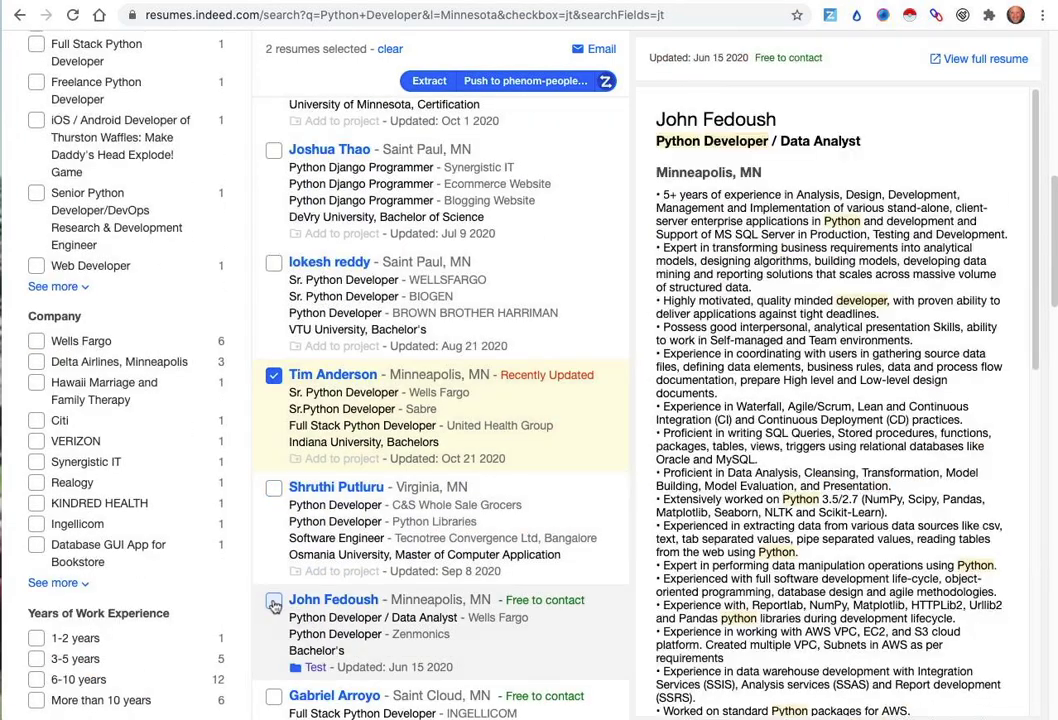
pyautogui.click(274, 605)
pyautogui.scroll(2, 446, 350)
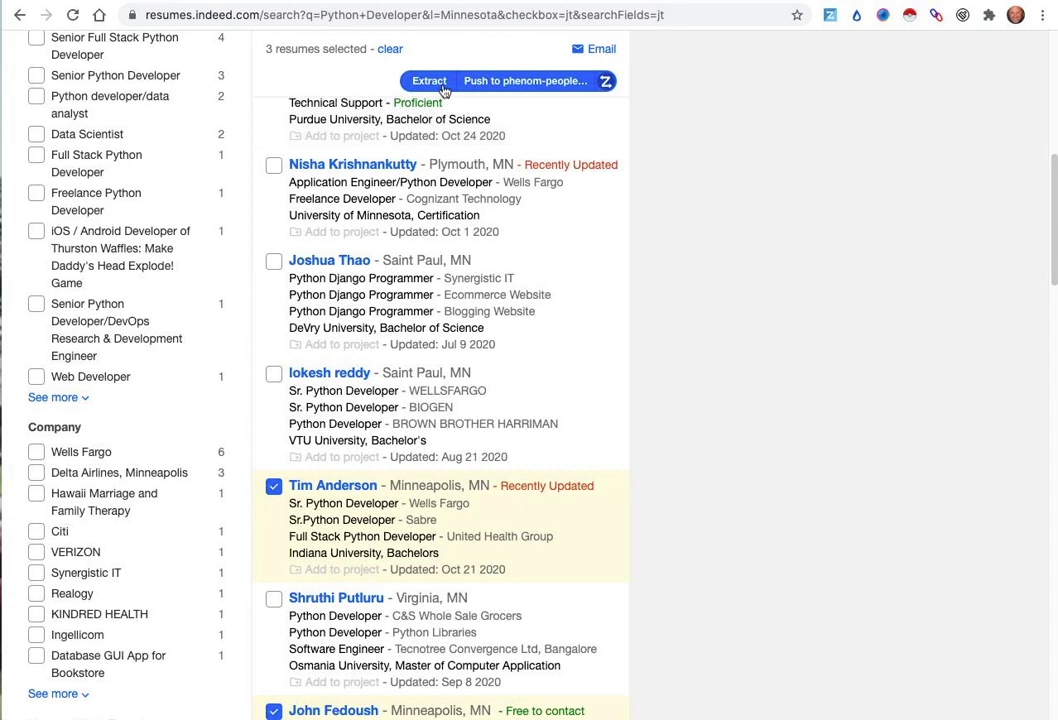
# Step: Extract the three selected candidates with ZapInfo and view their records in the Zapboard
pyautogui.click(432, 80)
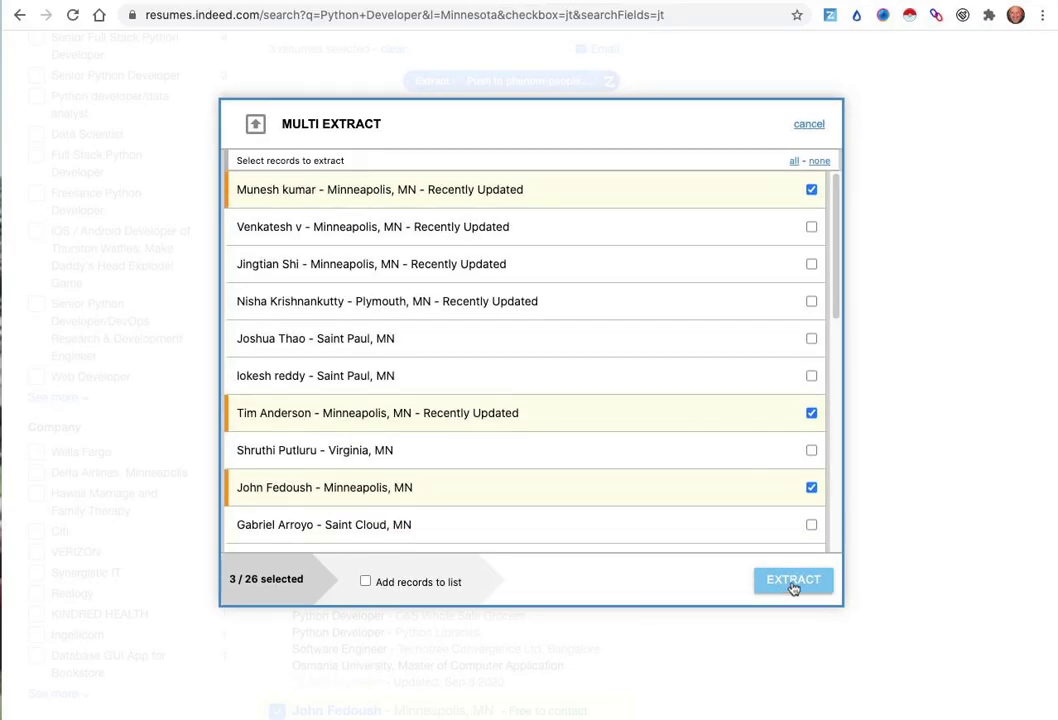
pyautogui.click(793, 582)
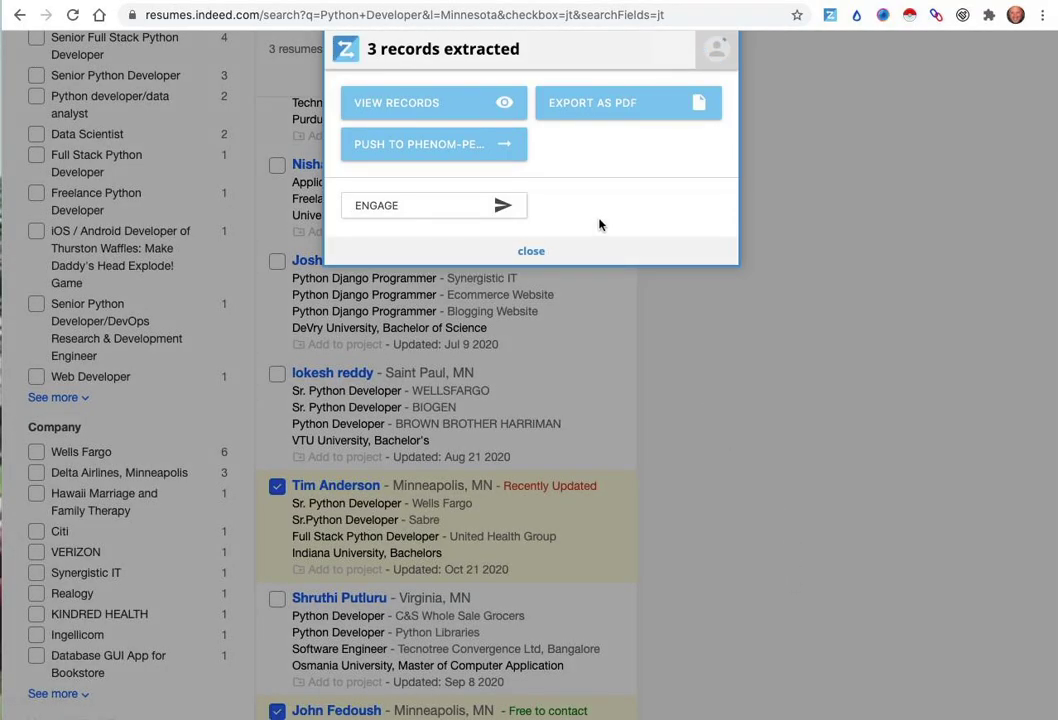
pyautogui.click(424, 106)
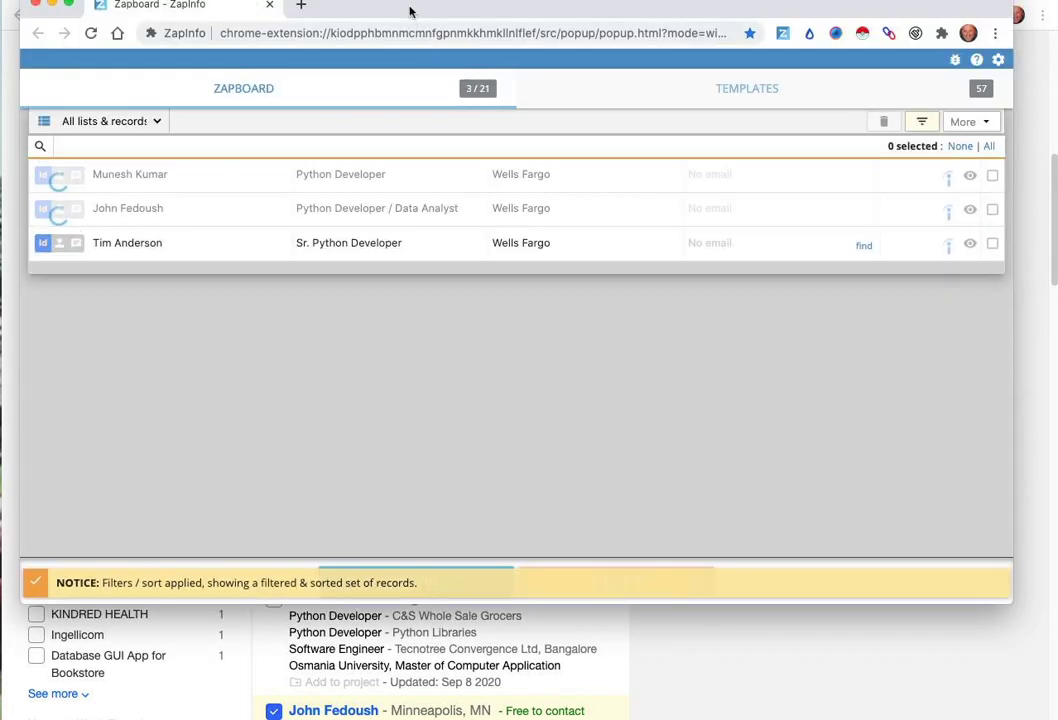
pyautogui.moveTo(409, 1); pyautogui.dragTo(403, 60)
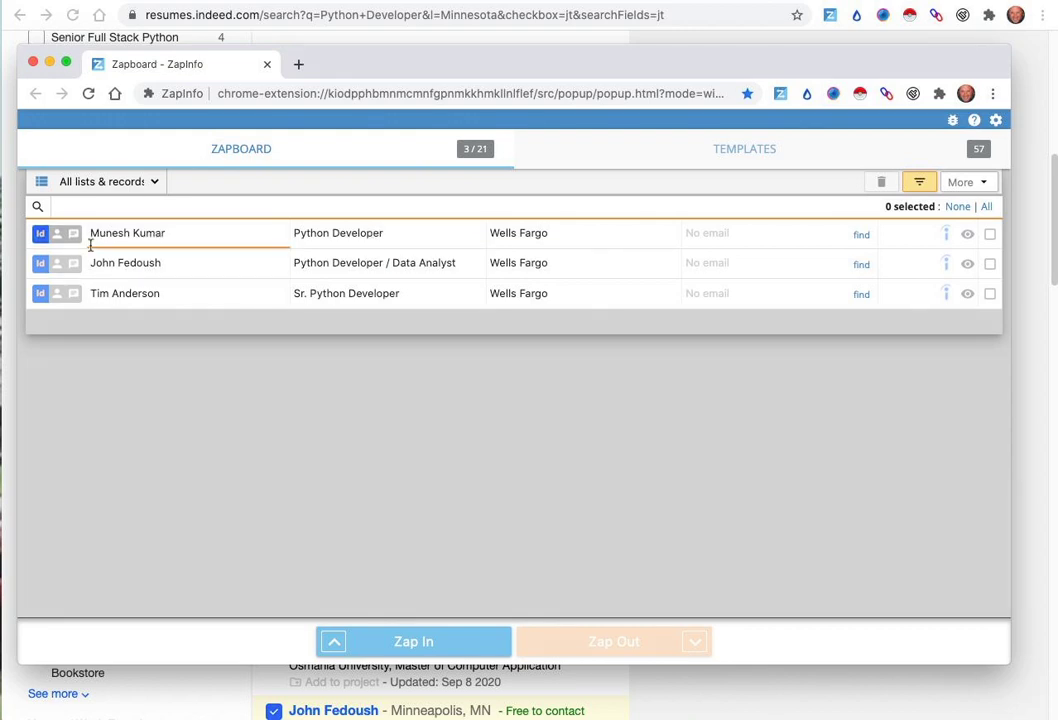
# Step: Examine the first extracted candidate's record details, from basic info through professional info, and return to the record list
pyautogui.click(56, 238)
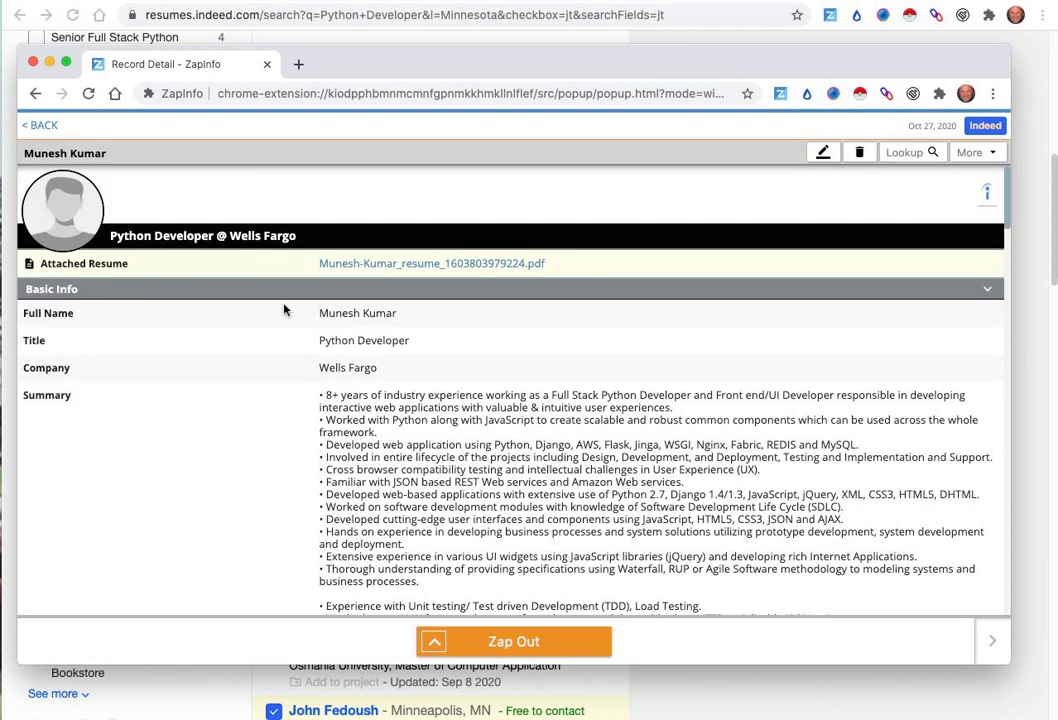
pyautogui.scroll(-3, 340, 340)
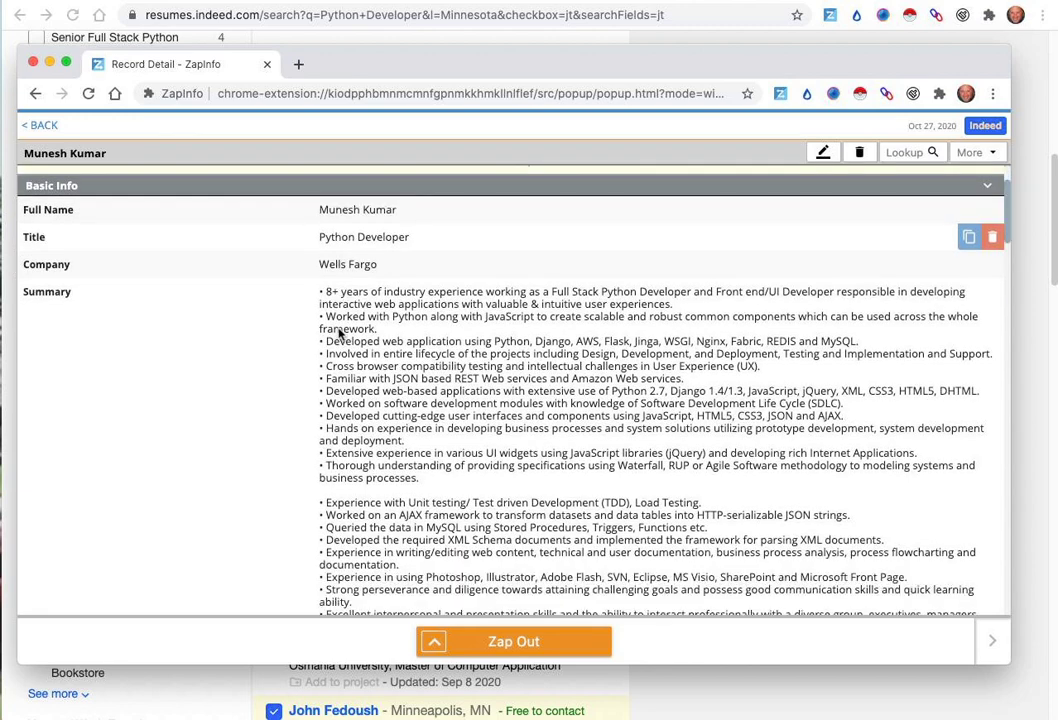
pyautogui.scroll(-5, 339, 332)
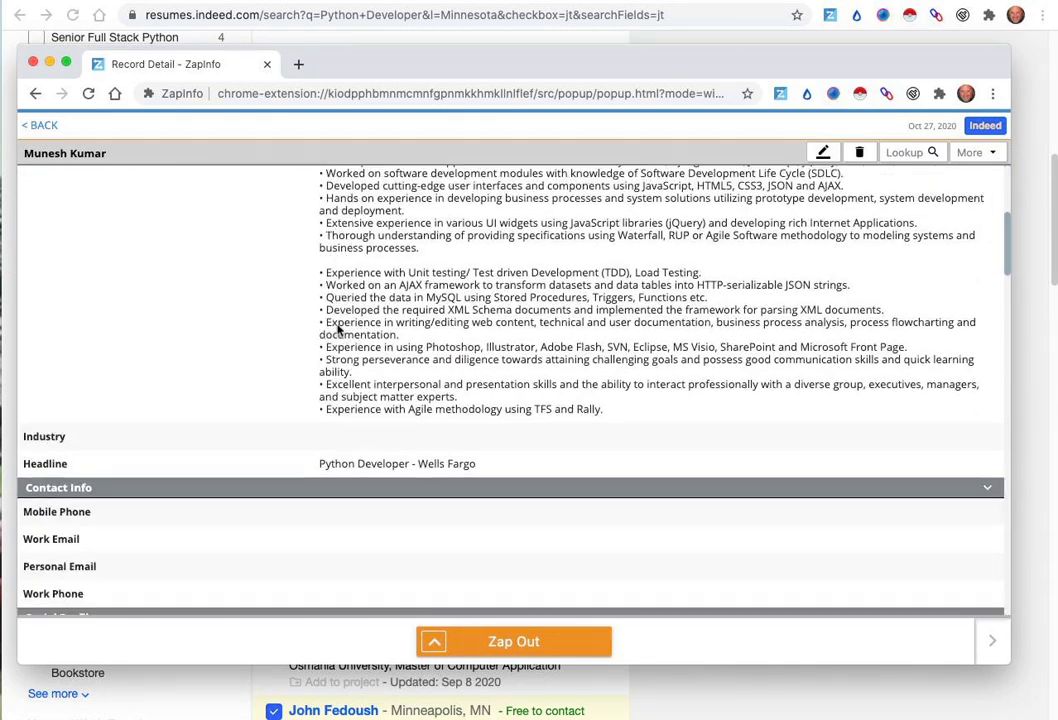
pyautogui.scroll(-6, 338, 328)
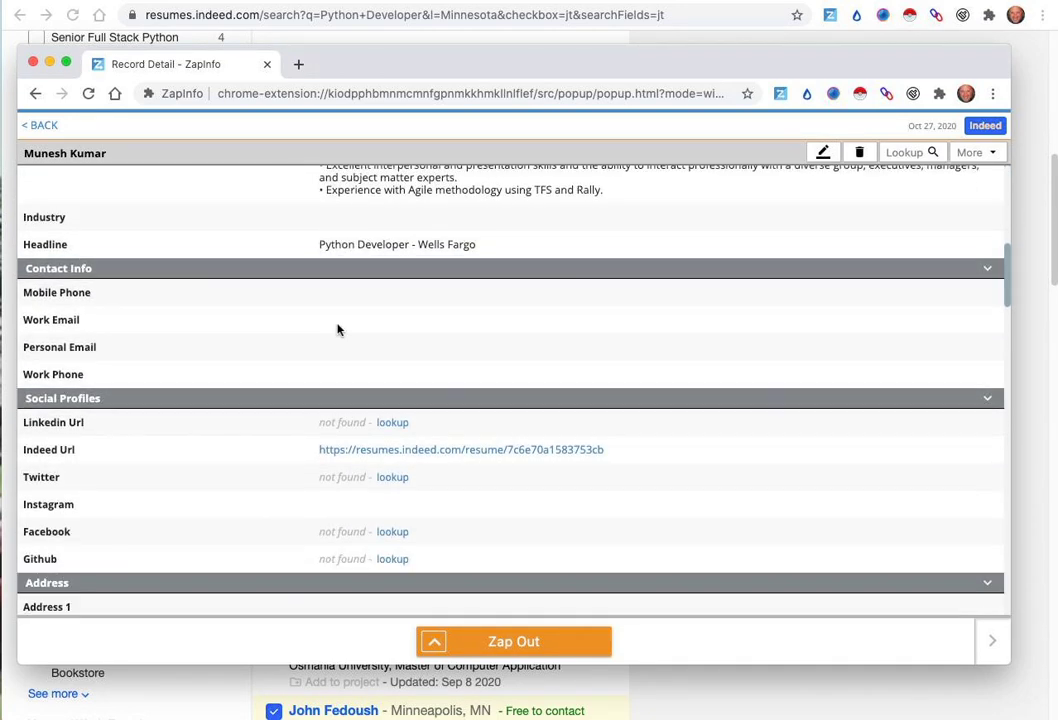
pyautogui.scroll(-6, 338, 328)
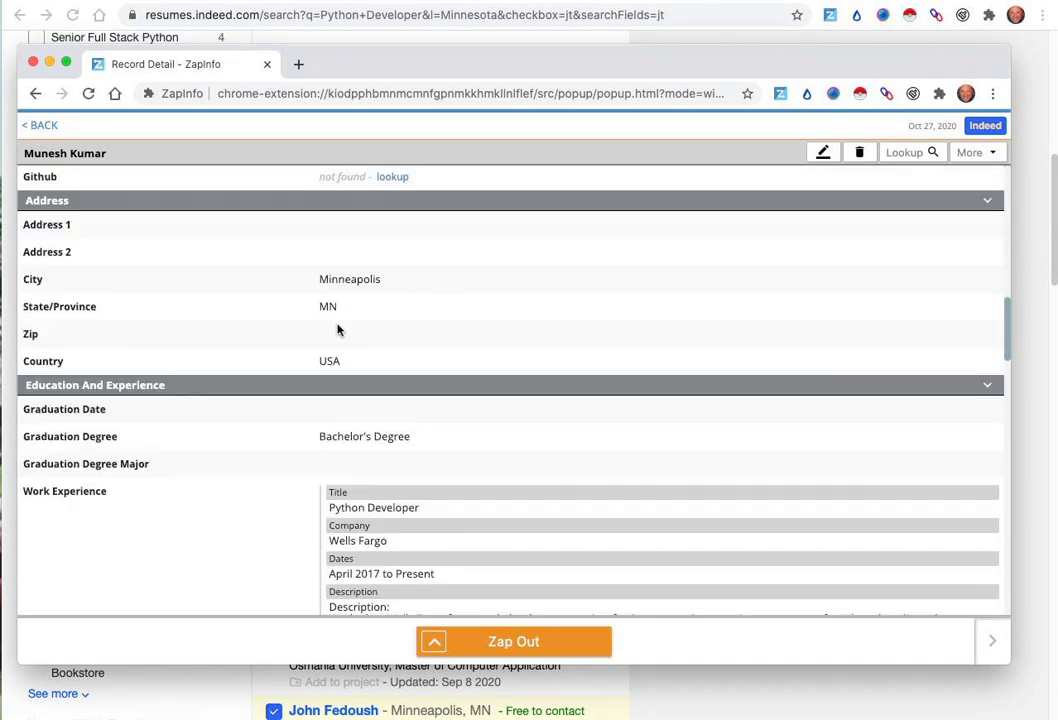
pyautogui.scroll(-10, 338, 329)
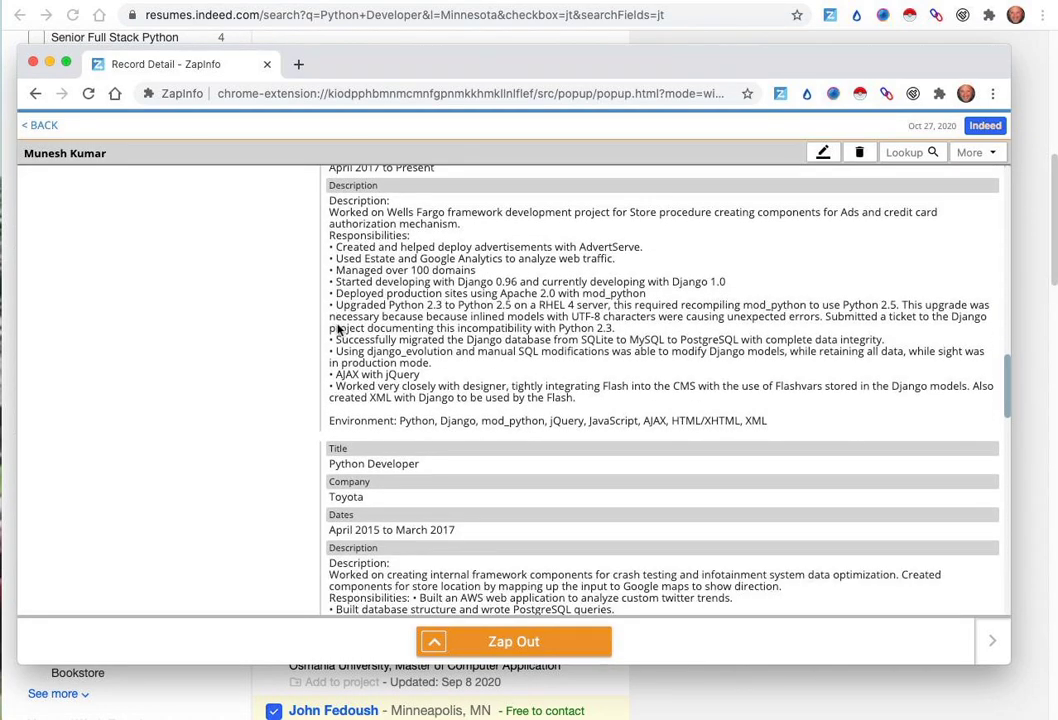
pyautogui.scroll(-15, 338, 329)
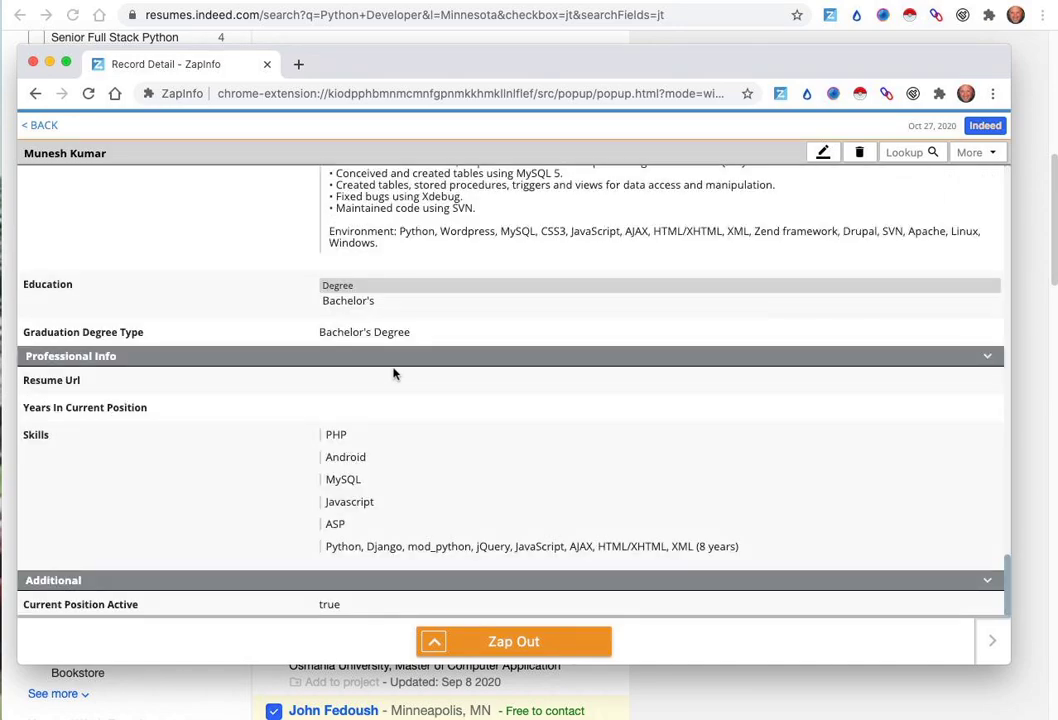
pyautogui.scroll(15, 391, 365)
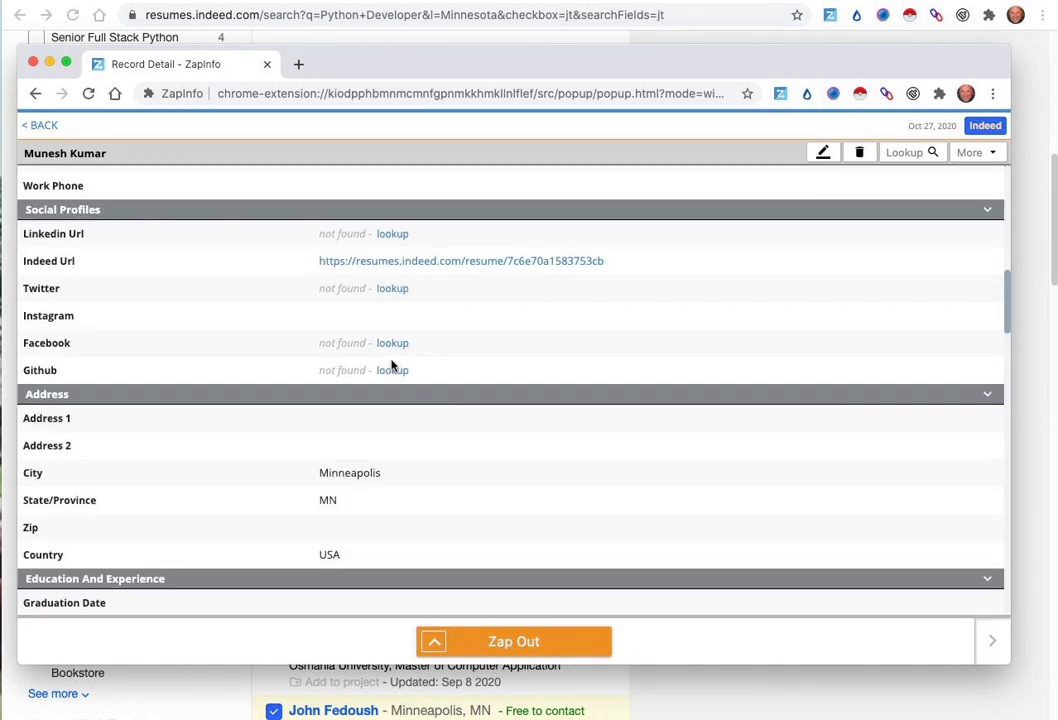
pyautogui.scroll(5, 391, 365)
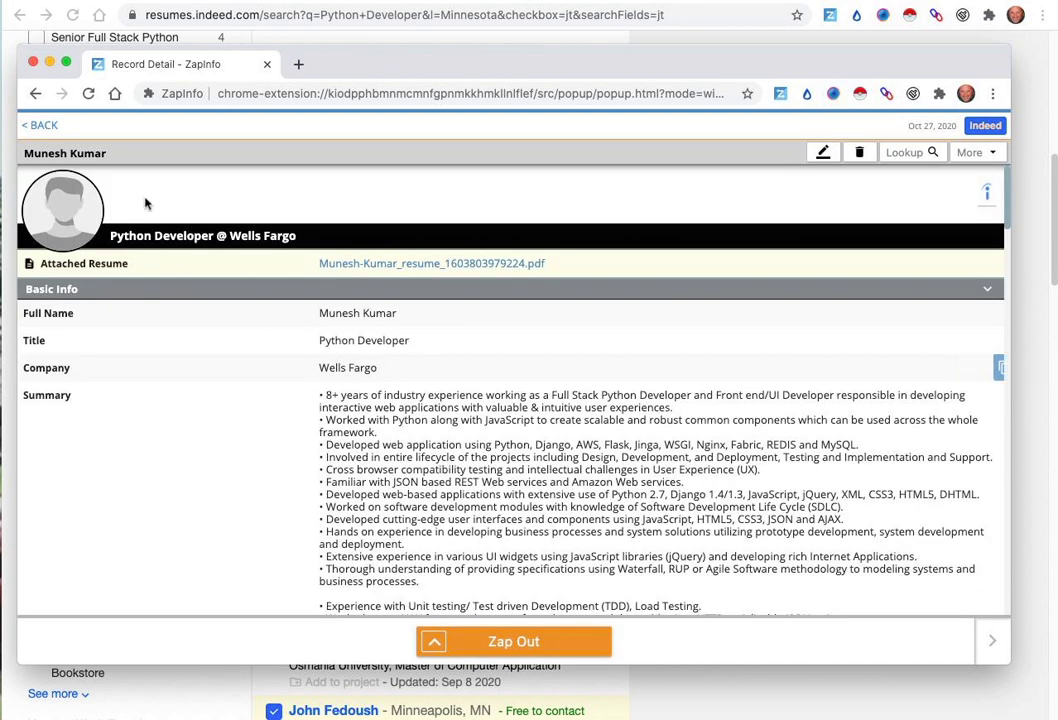
pyautogui.click(47, 127)
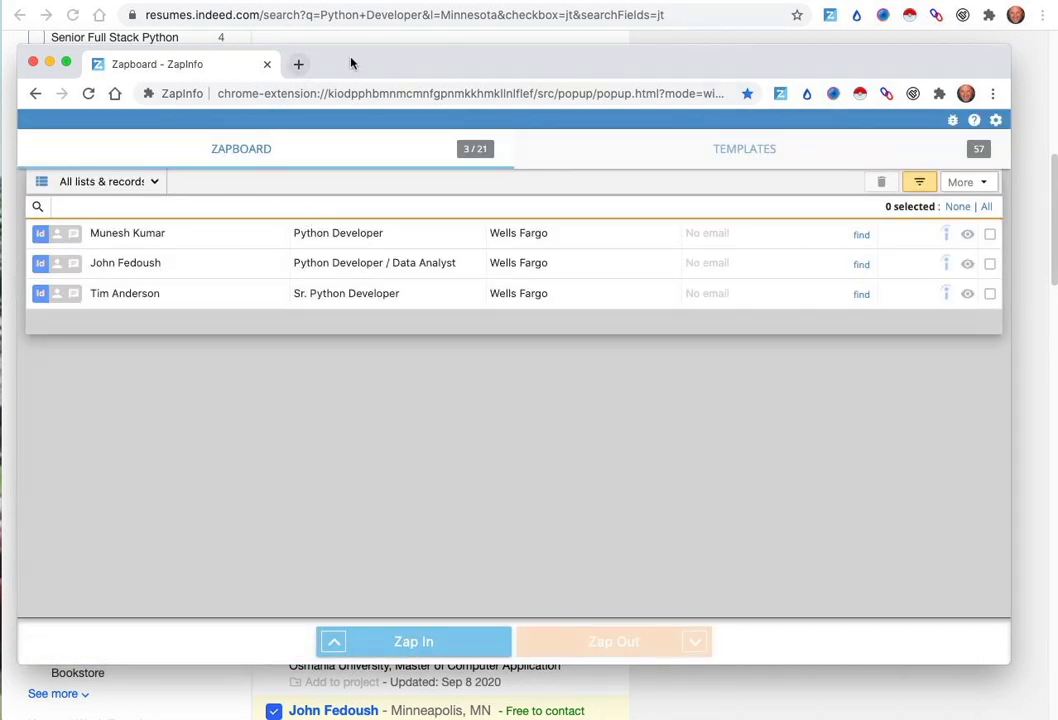
pyautogui.moveTo(342, 64); pyautogui.dragTo(0, 130)
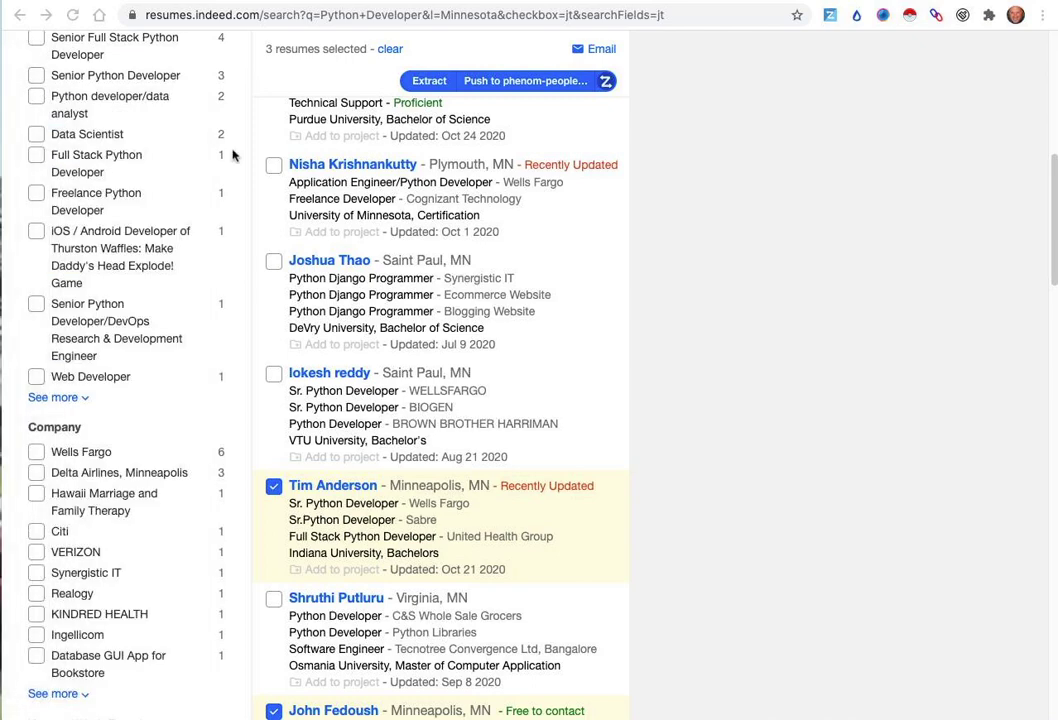
pyautogui.scroll(10, 449, 201)
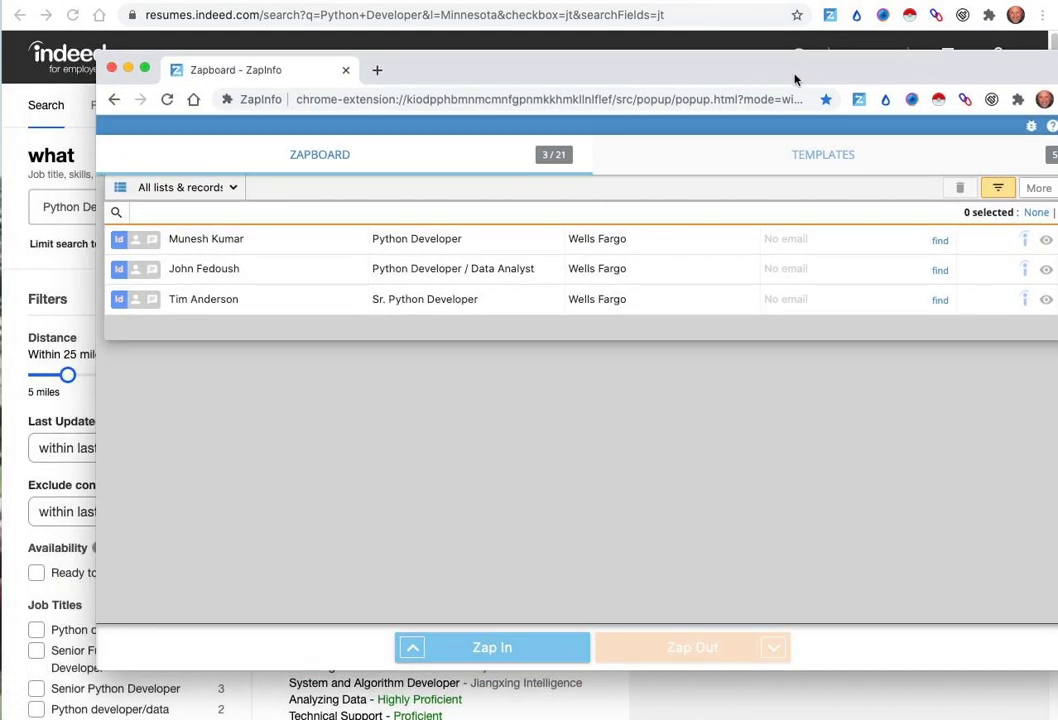
pyautogui.moveTo(808, 71); pyautogui.dragTo(737, 61)
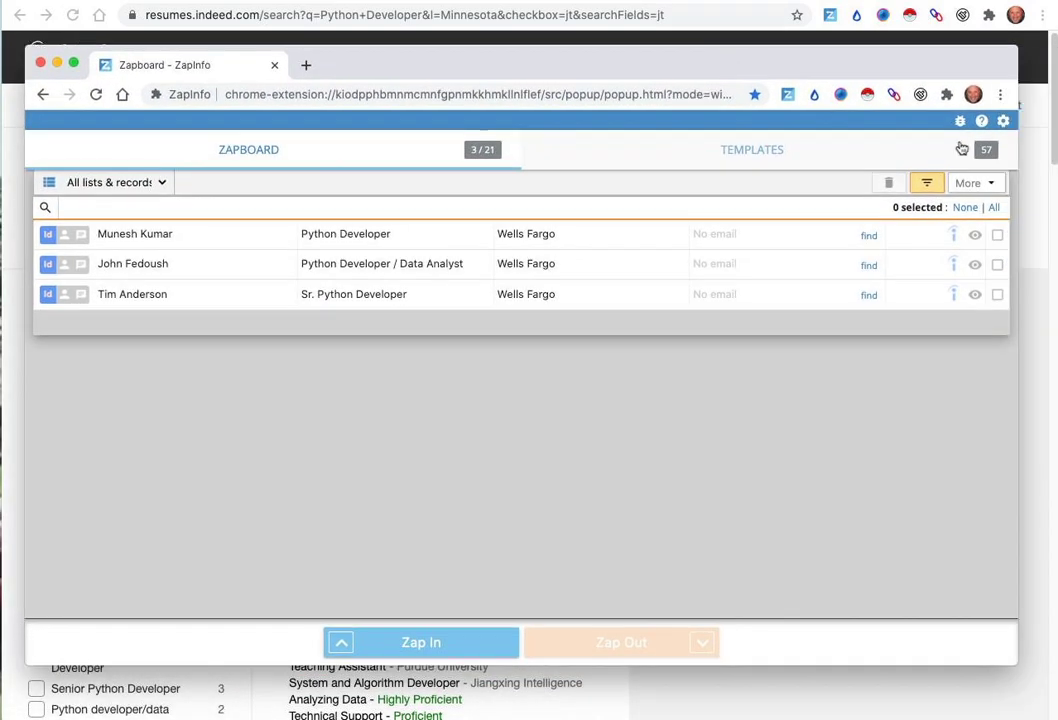
# Step: Try to push all three extracted records via API to phenom-people-qa, and clear the selection after cancelling
pyautogui.click(994, 207)
pyautogui.click(702, 642)
pyautogui.click(648, 613)
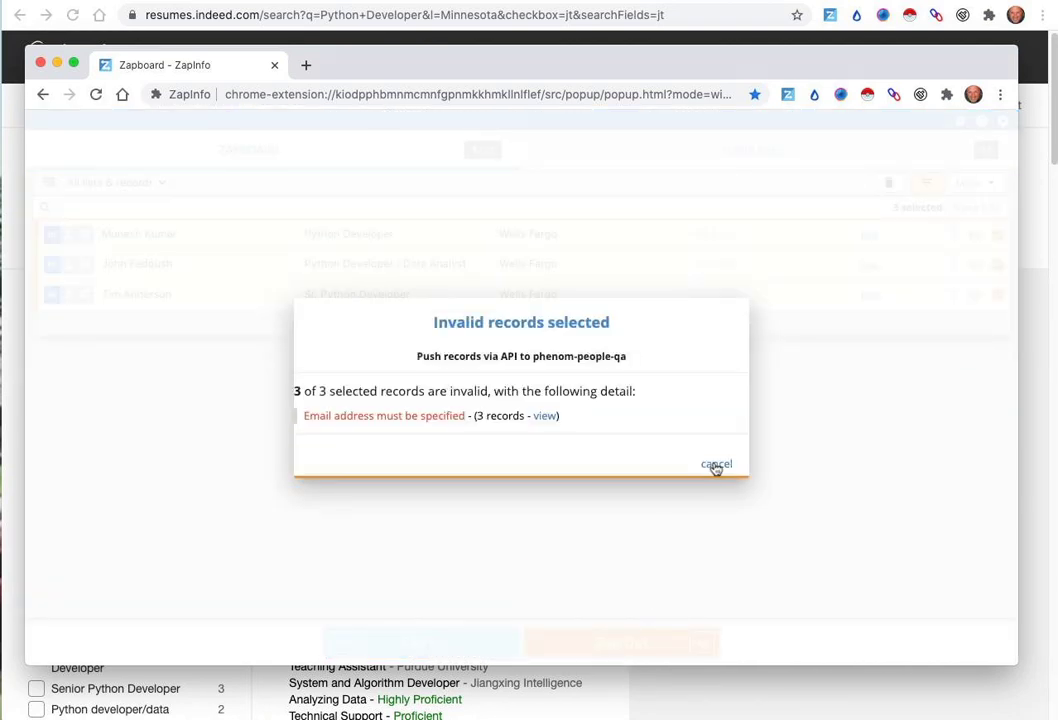
pyautogui.click(715, 465)
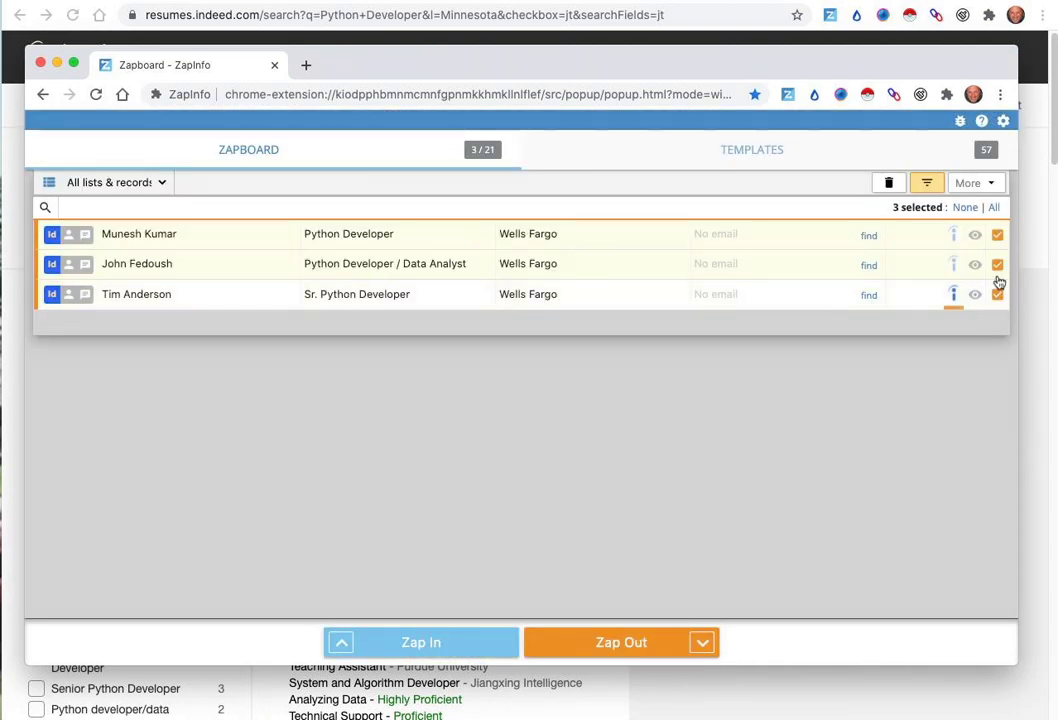
pyautogui.click(997, 236)
pyautogui.click(997, 265)
pyautogui.click(997, 295)
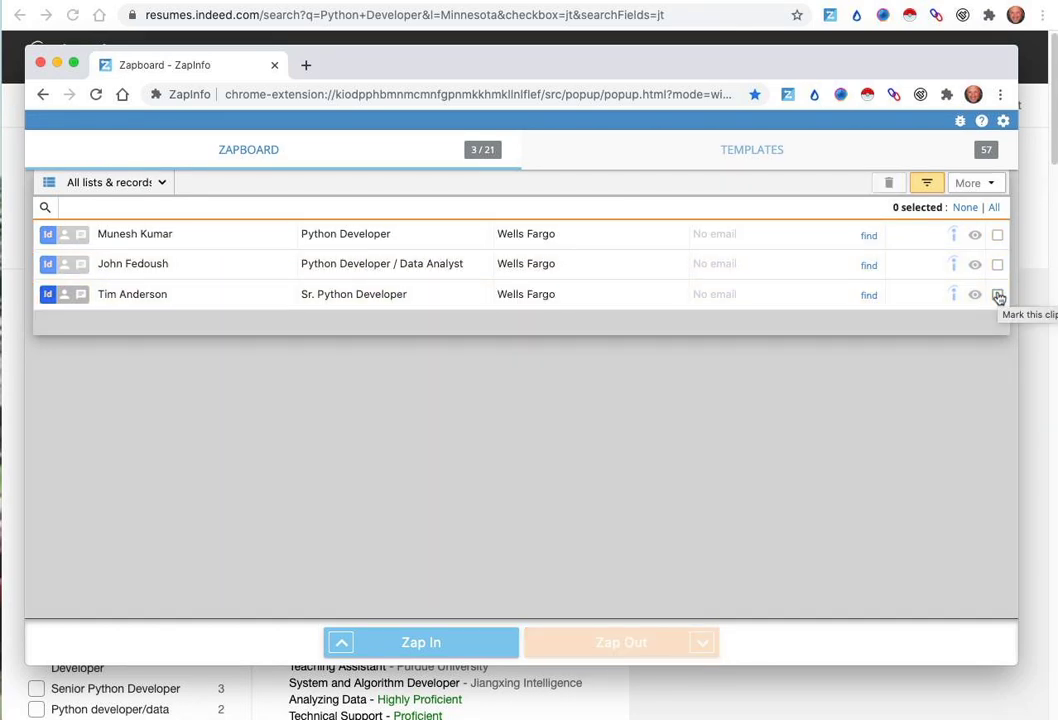
# Step: Select each of the three extracted candidate records in the Zapboard
pyautogui.click(997, 236)
pyautogui.click(997, 265)
pyautogui.click(997, 295)
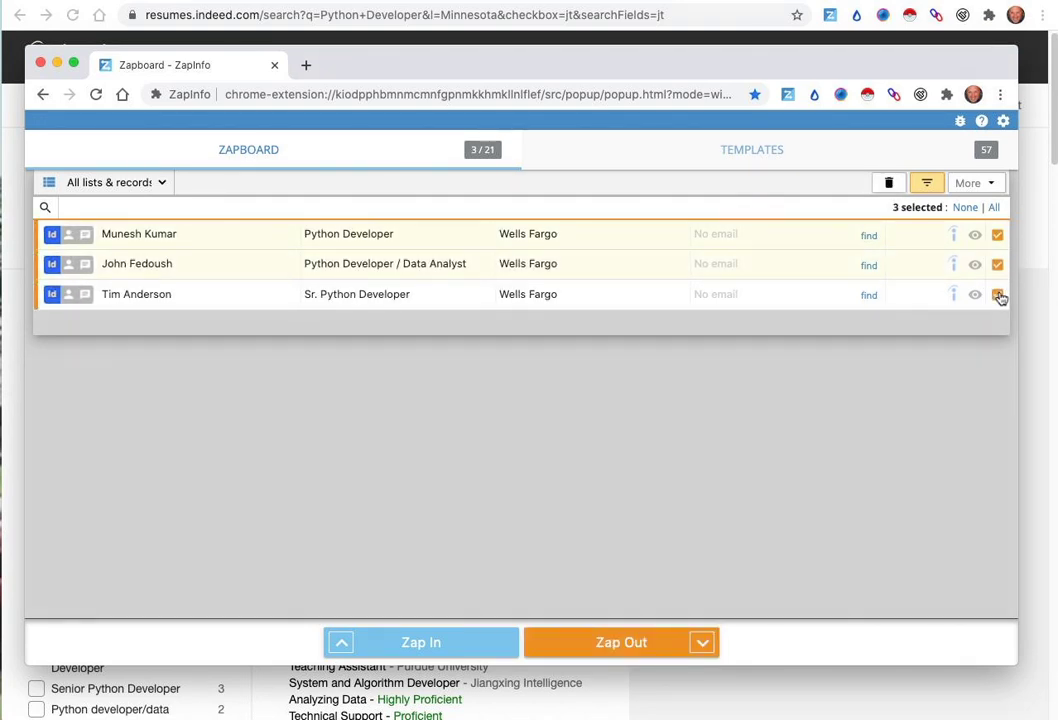
# Step: Check the saved message templates and prepare an Engage message to the three selected records using the 01-Software Outreach template
pyautogui.click(751, 156)
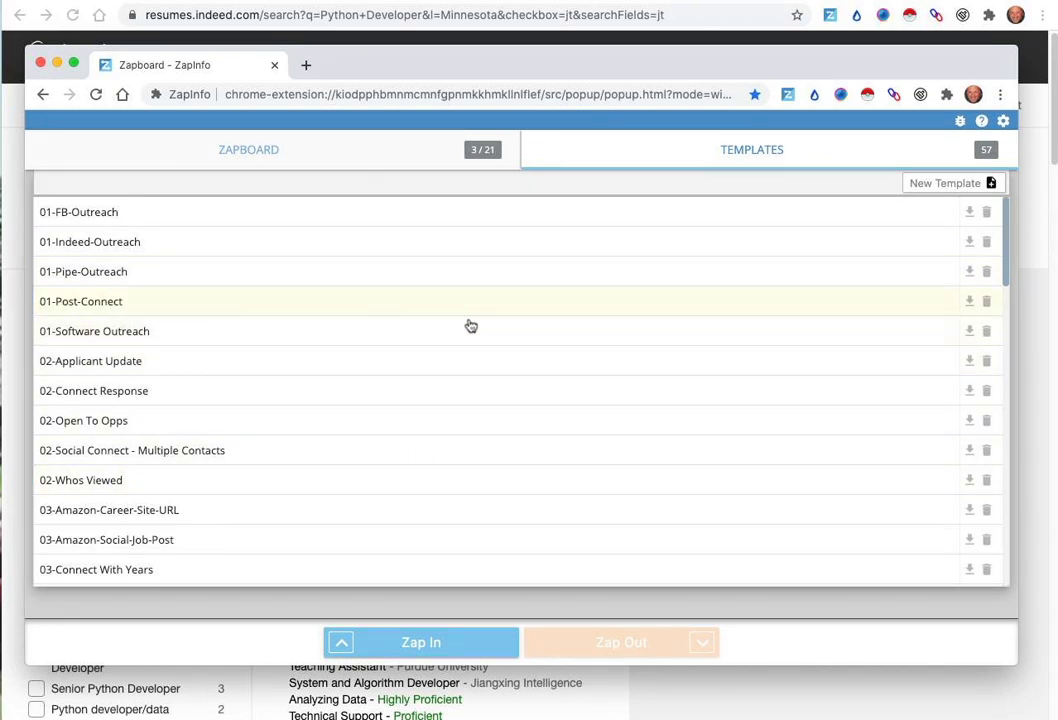
pyautogui.click(314, 158)
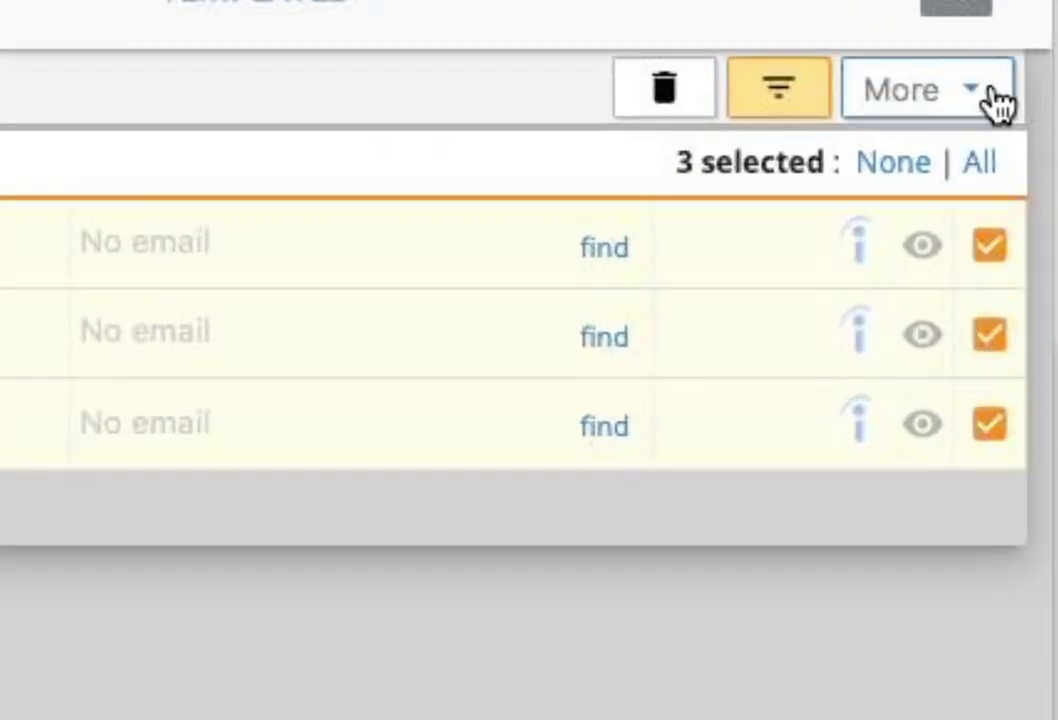
pyautogui.click(995, 185)
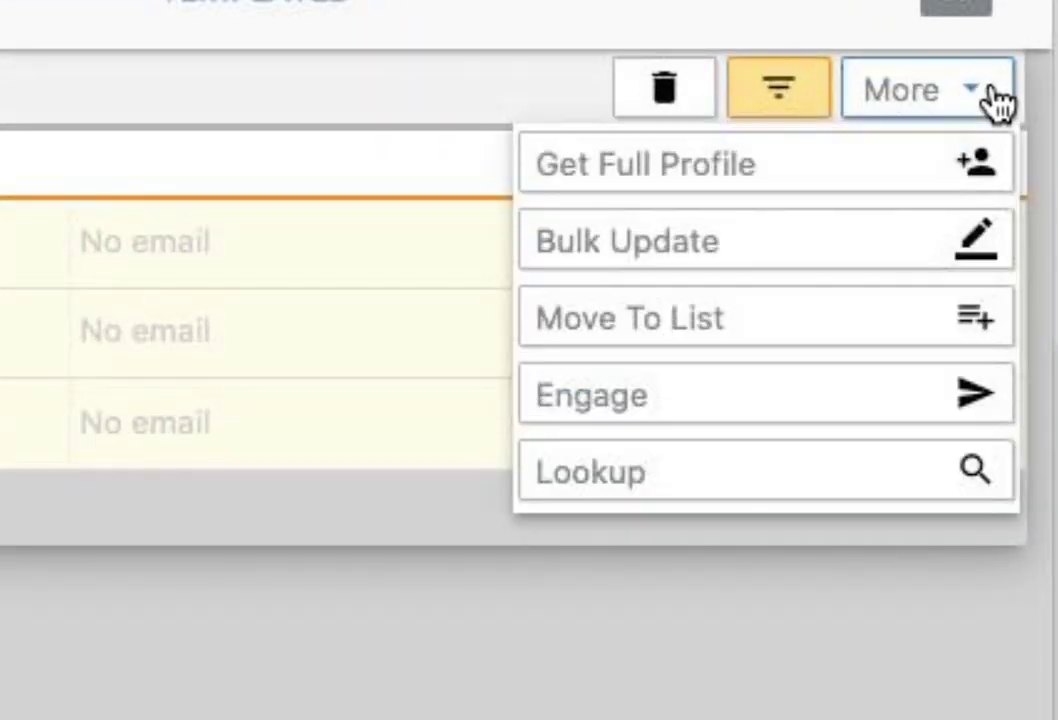
pyautogui.click(739, 394)
pyautogui.click(252, 322)
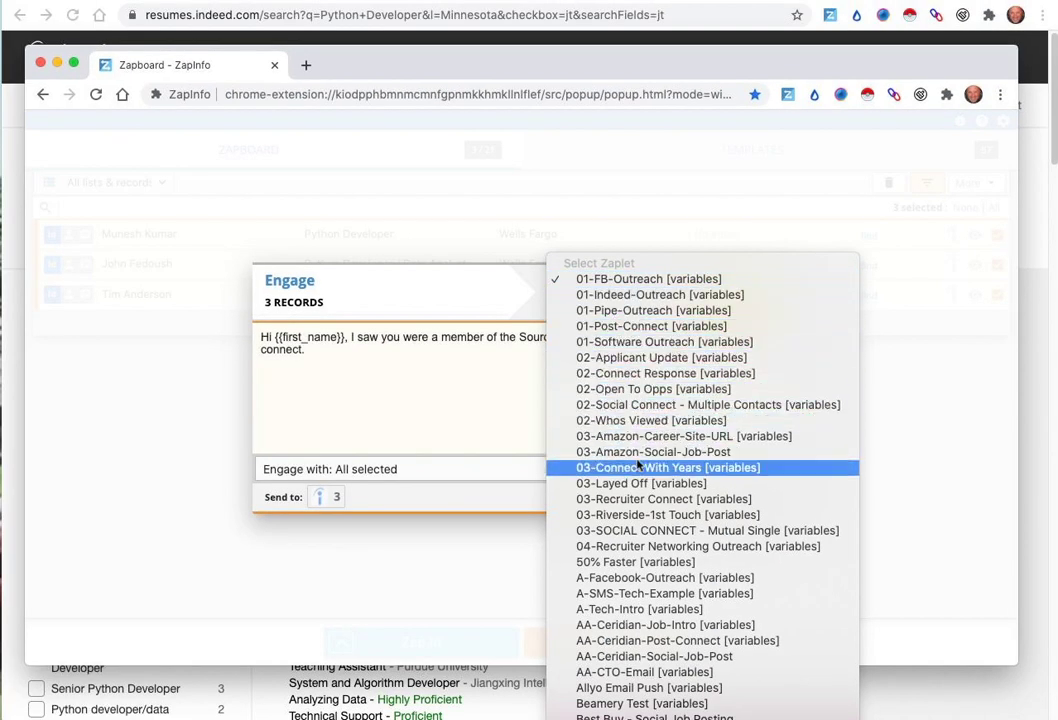
pyautogui.click(637, 343)
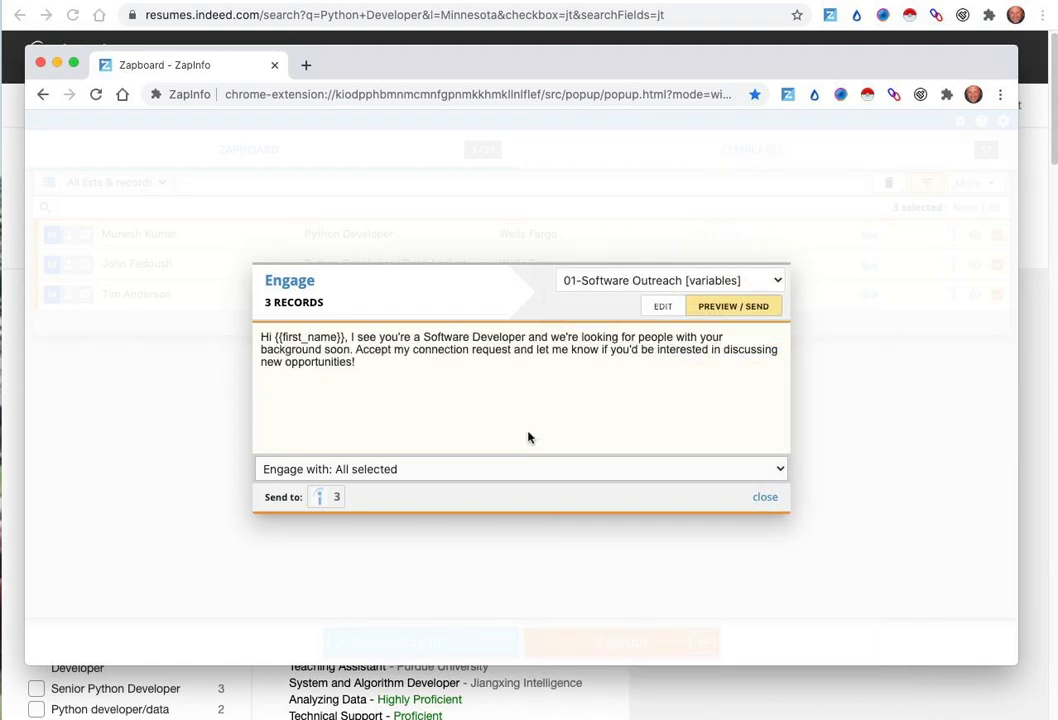
# Step: Launch the Indeed engagement for the first candidate, review the filled-in message form, and close it and the Engage dialog without sending
pyautogui.click(331, 503)
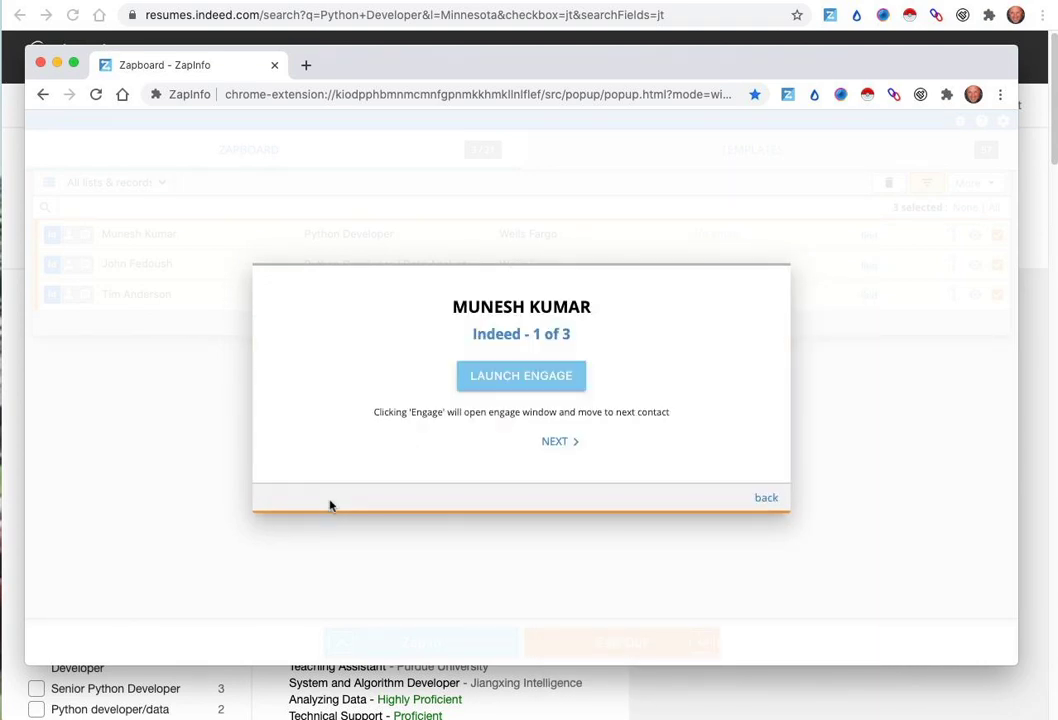
pyautogui.click(513, 384)
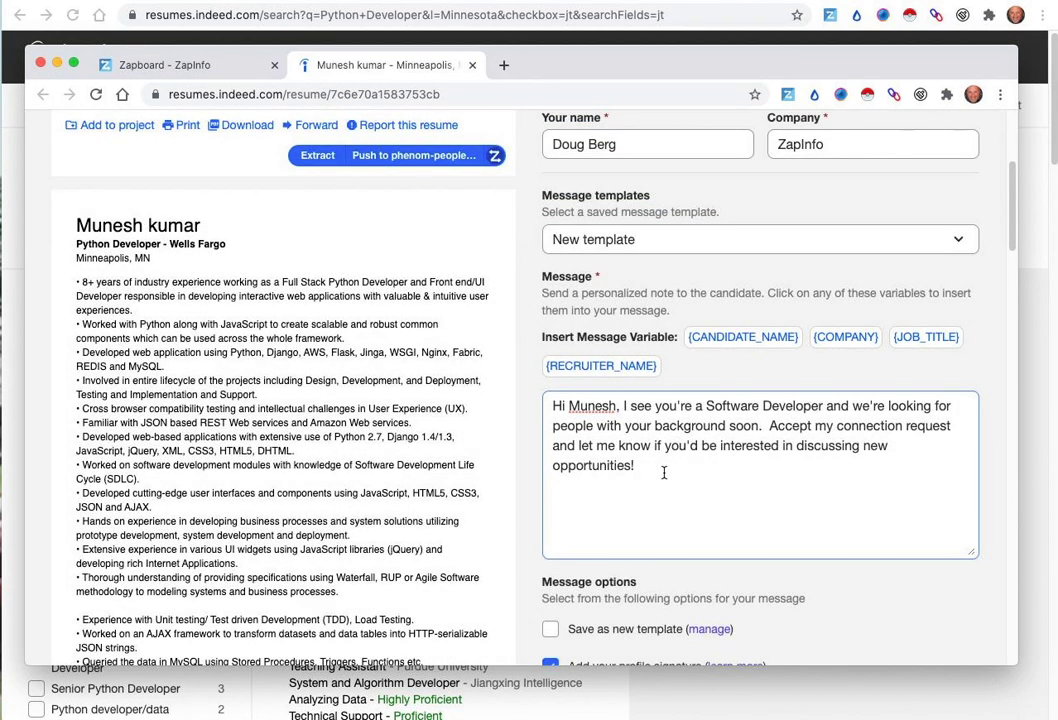
pyautogui.scroll(-2, 667, 465)
pyautogui.scroll(-4, 671, 460)
pyautogui.scroll(15, 740, 450)
pyautogui.click(472, 65)
pyautogui.click(767, 498)
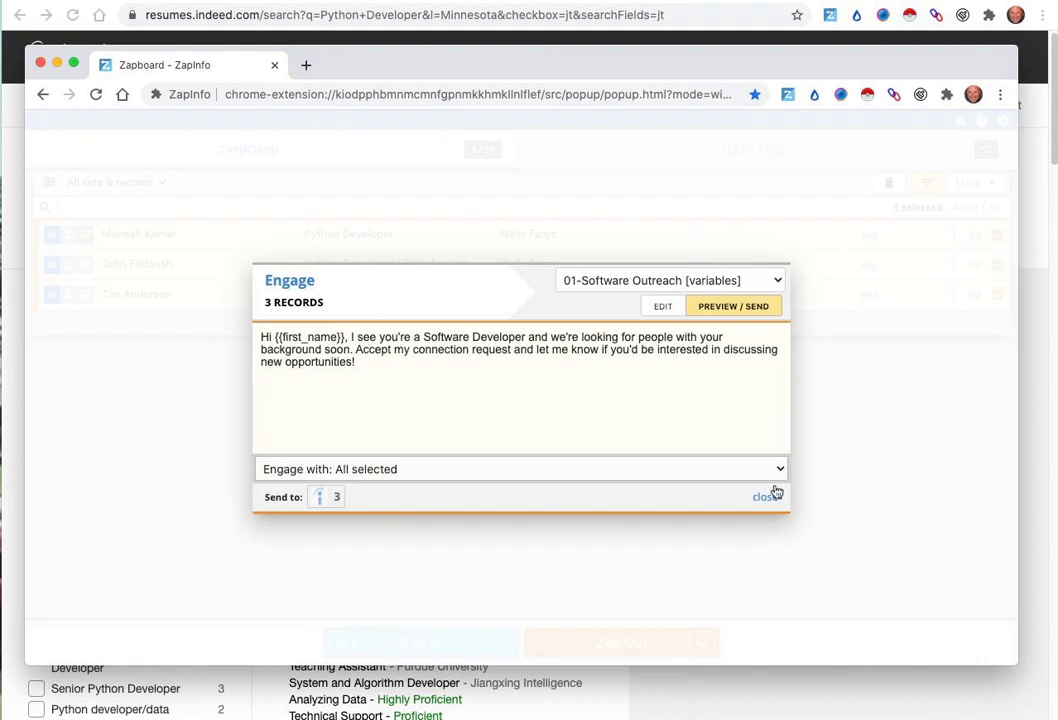
pyautogui.click(770, 497)
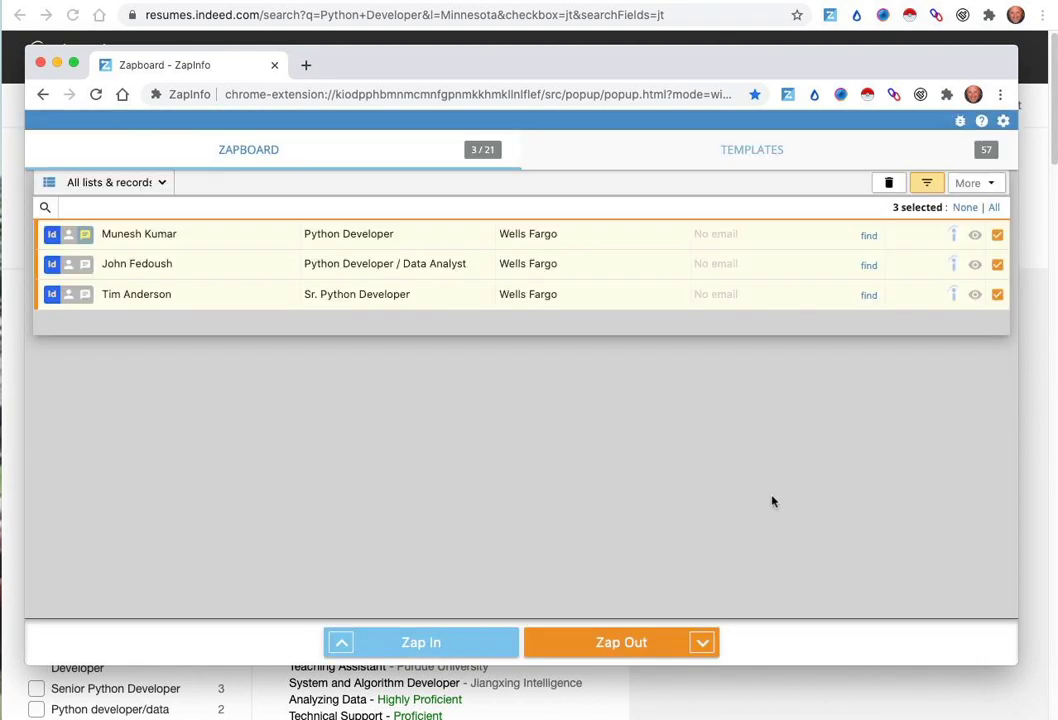
# Step: Review the first candidate's engage history, including the full message text, and return to the record list
pyautogui.click(84, 234)
pyautogui.click(208, 437)
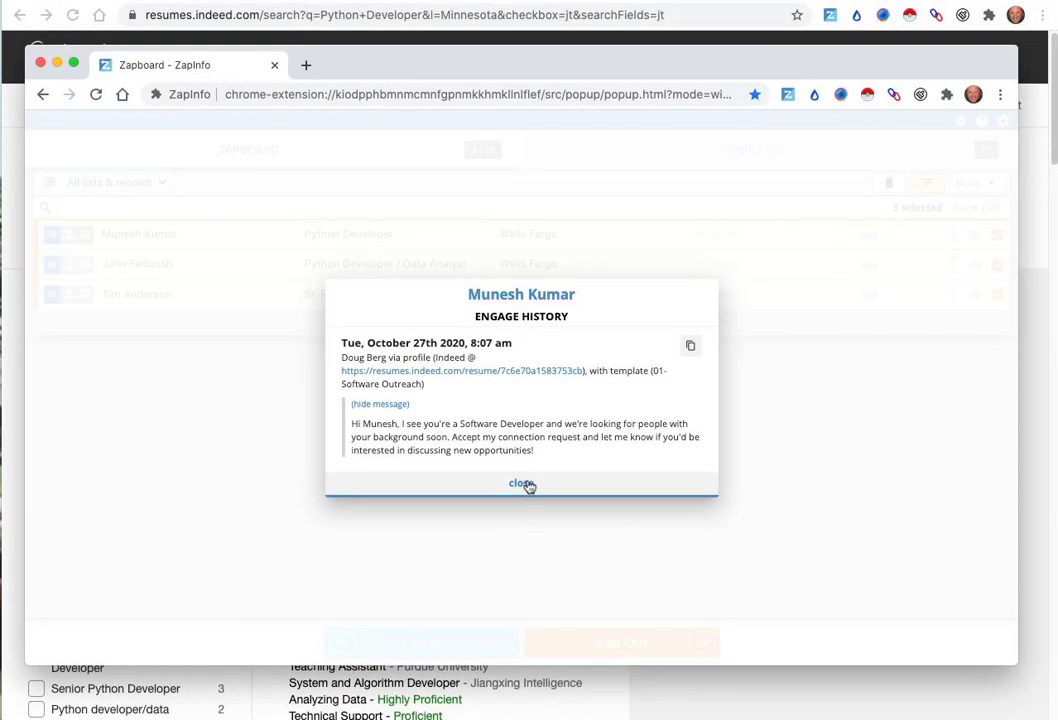
pyautogui.click(528, 484)
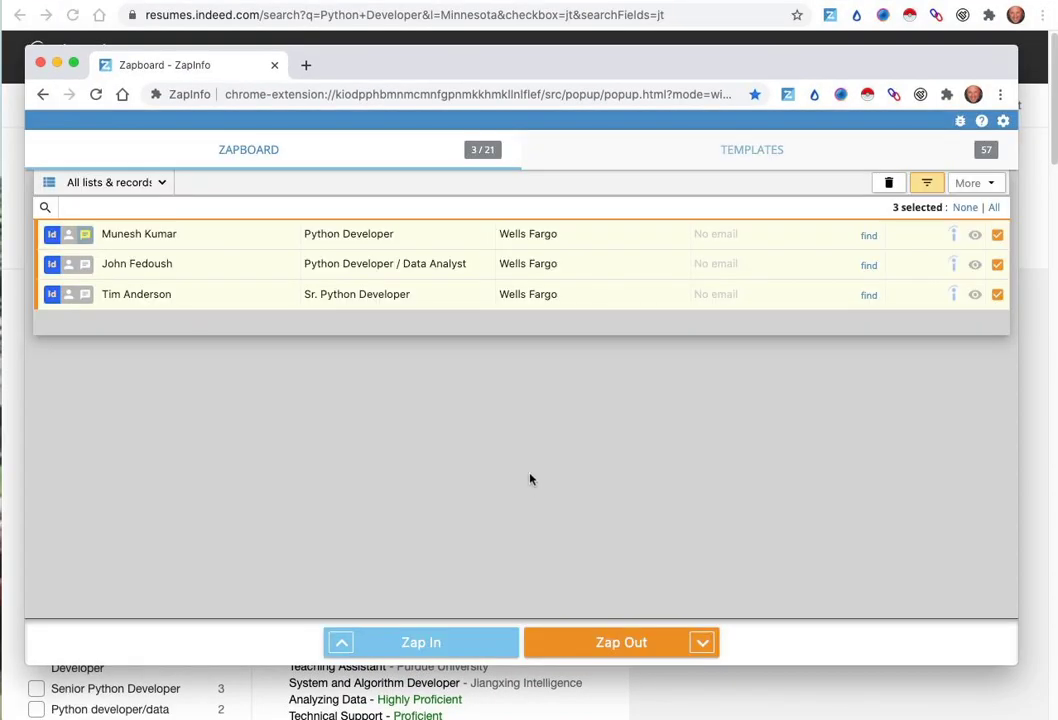
# Step: Close the Zapboard and look through the Python Developer resume search results on Indeed
pyautogui.click(274, 65)
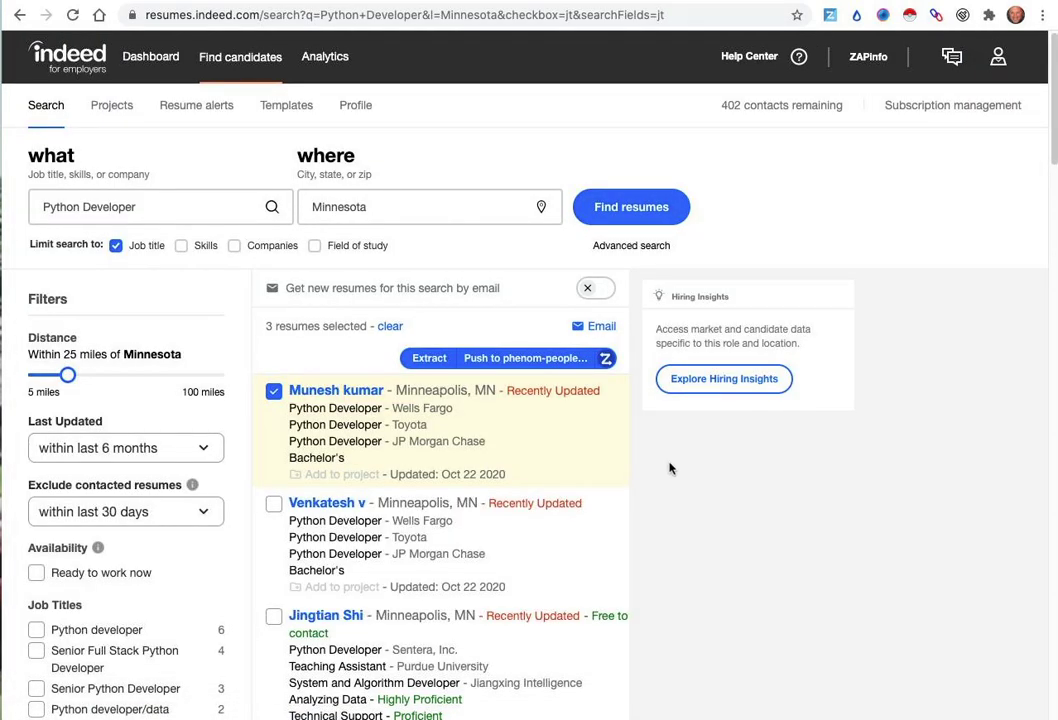
pyautogui.scroll(-3, 664, 460)
pyautogui.scroll(-2, 663, 457)
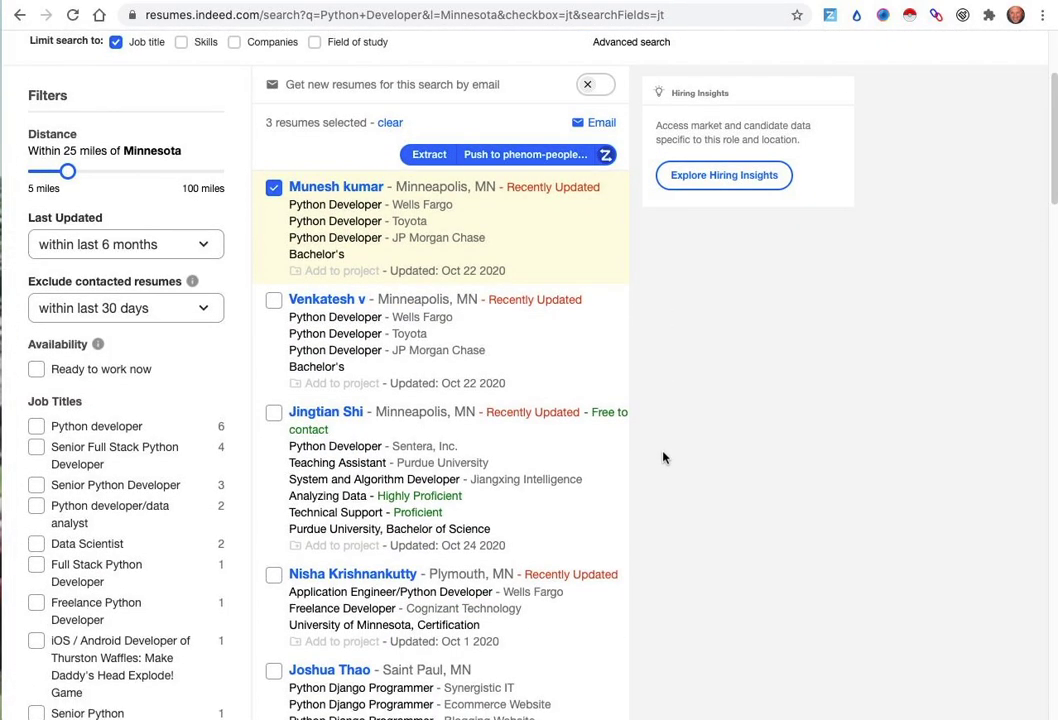